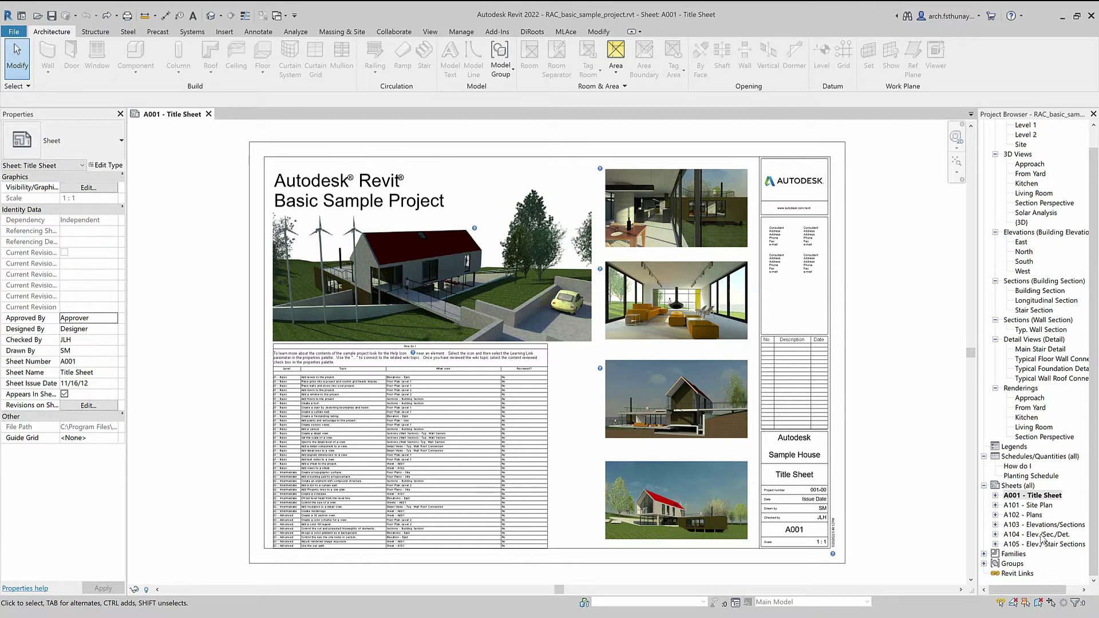
Select the Sheets (all) category in the basic sample project's Project Browser.
left_click(1018, 486)
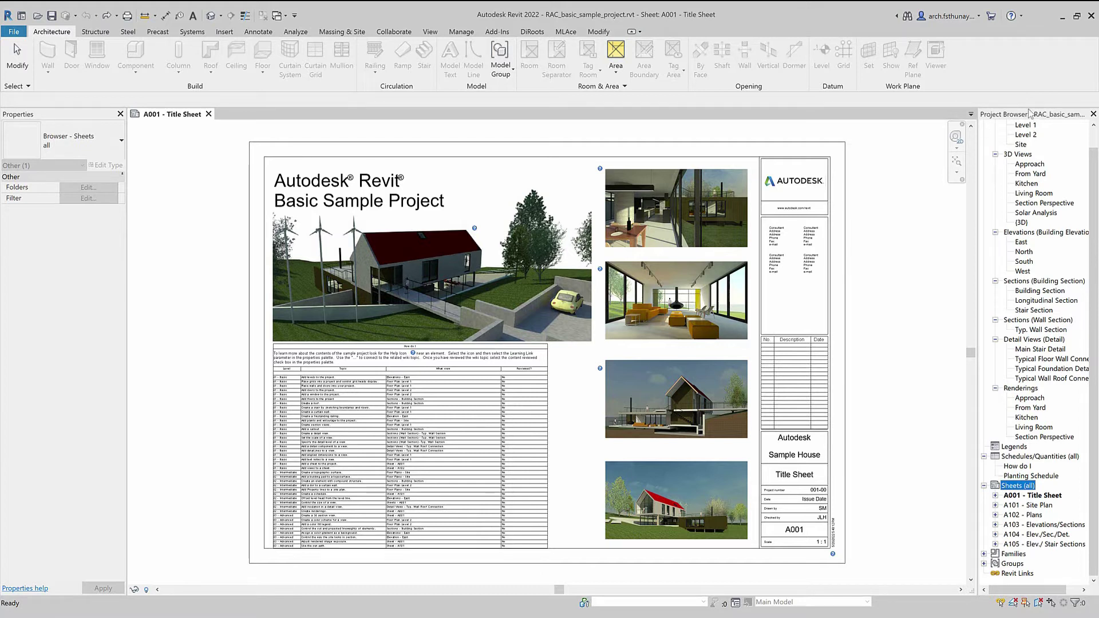
Create a new sheet A002 with the A1 metric title block.
right_click(1017, 488)
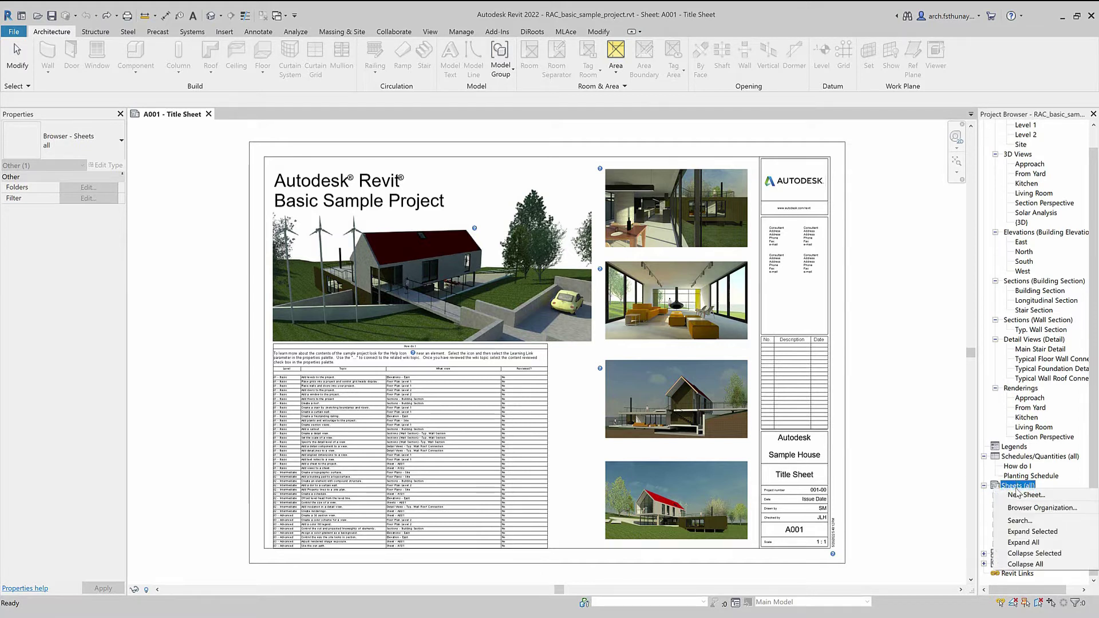
left_click(1024, 496)
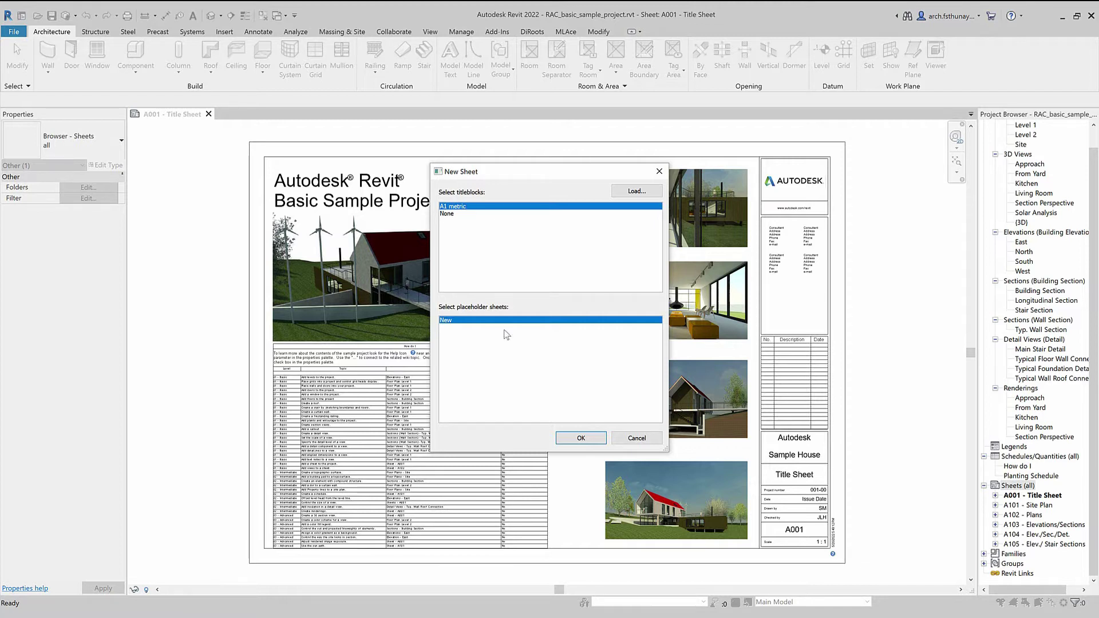
left_click(581, 438)
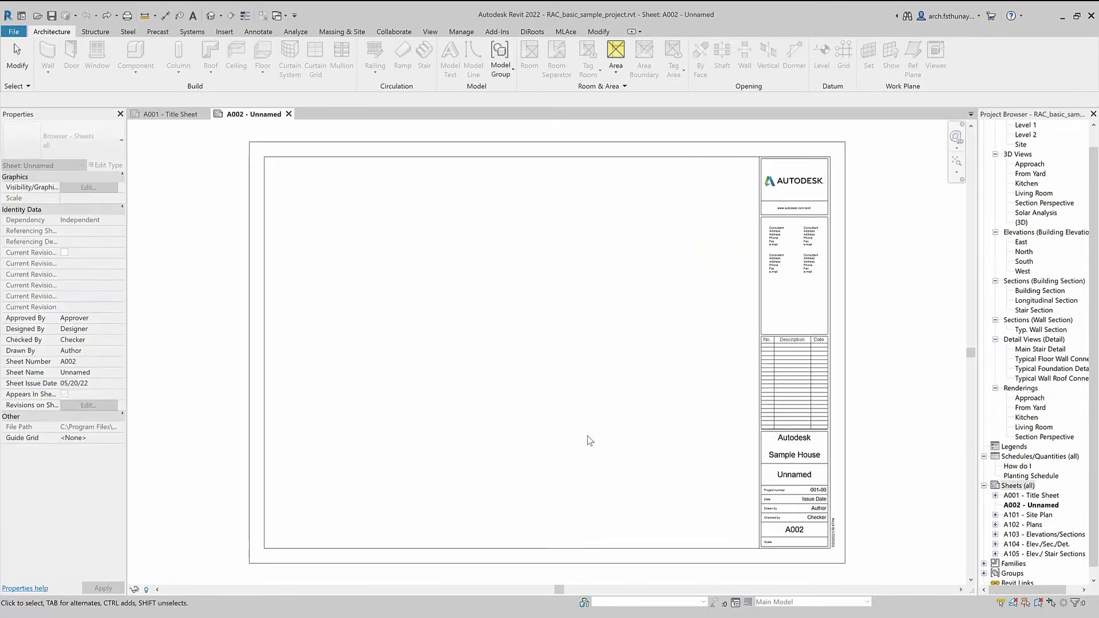
Try to place the Level 1 floor plan onto sheet A002.
scroll(434, 500, "down", 1)
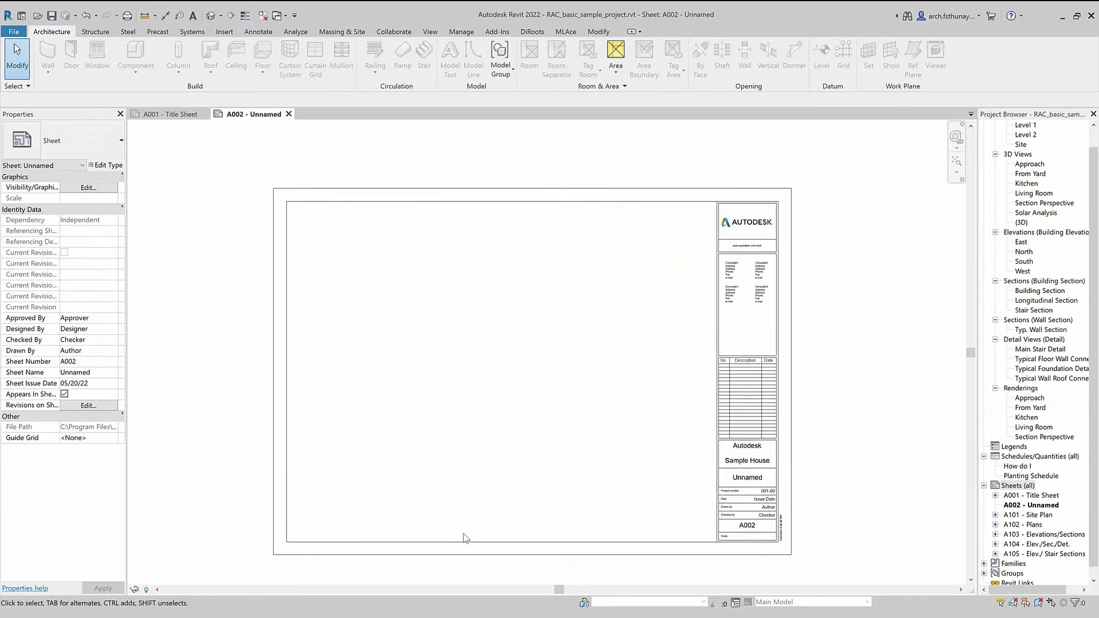
left_click(1028, 125)
mouse_move(1028, 125)
left_mouse_down()
mouse_move(561, 360)
mouse_move(409, 324)
left_mouse_up()
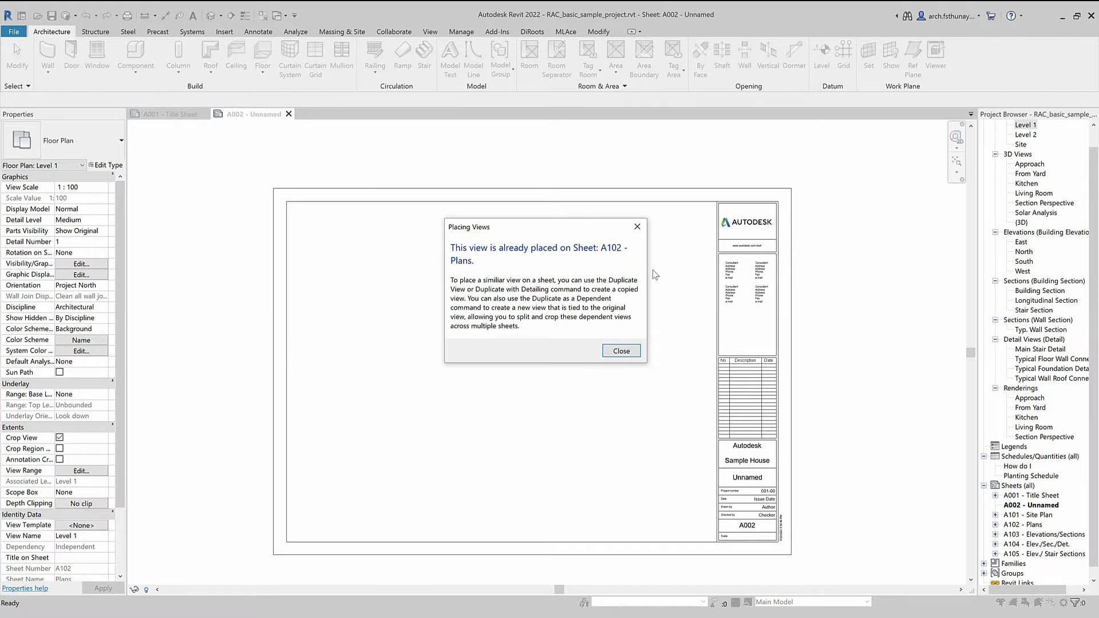
Dismiss the already-placed warning and delete the title block from sheet A002.
left_click(624, 352)
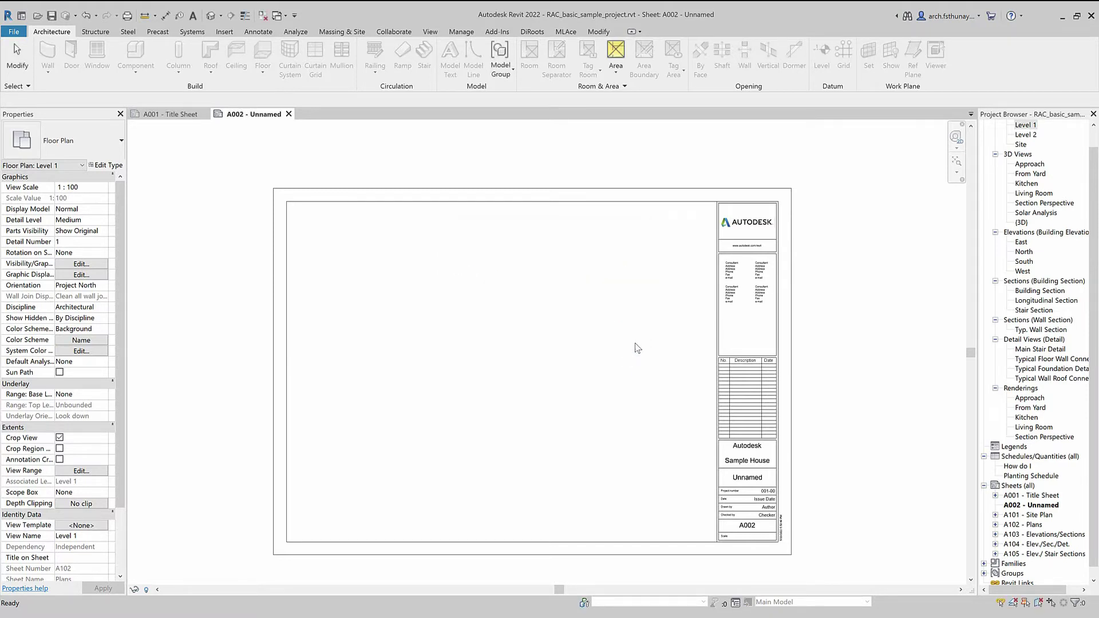
left_click(585, 201)
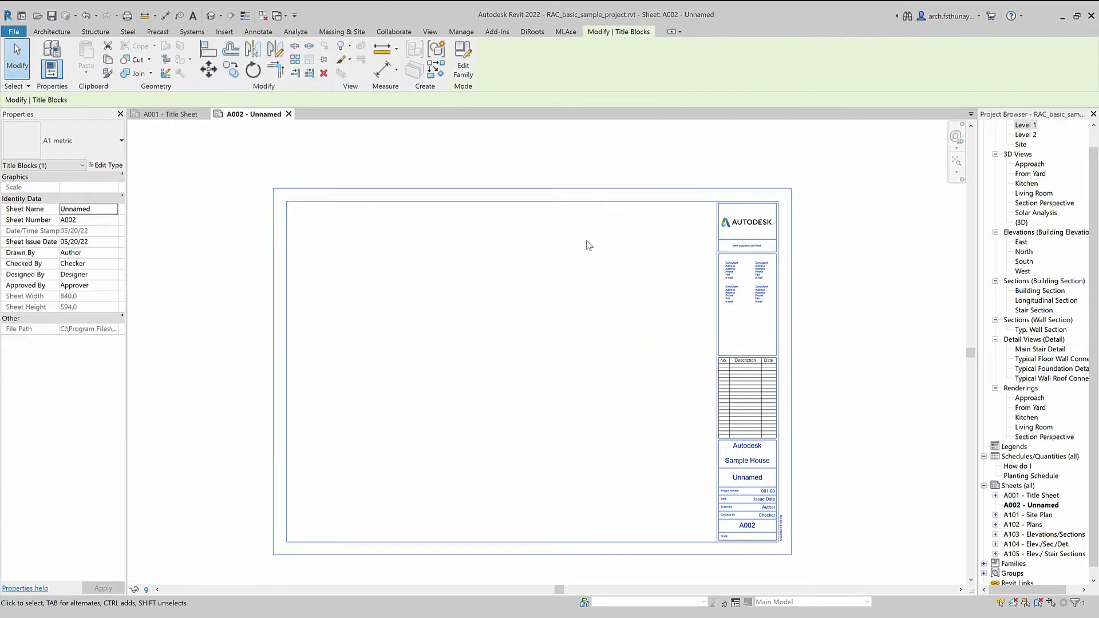
key("Delete")
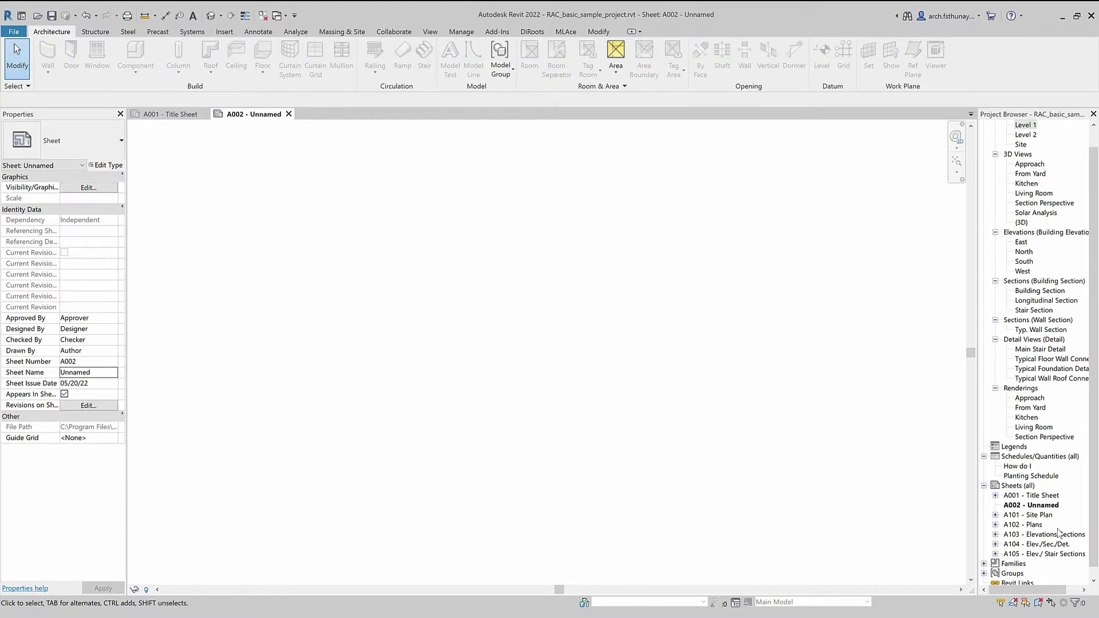
Delete sheets A101 through A105 and the A001 Title Sheet.
left_click(1042, 516)
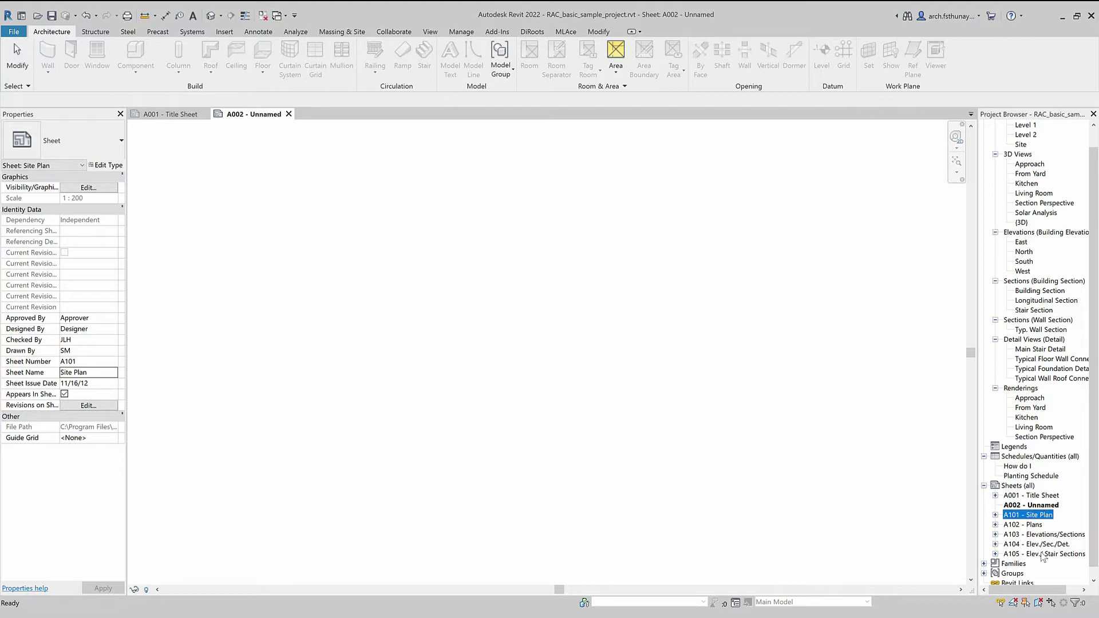
left_click(1041, 554, "shift")
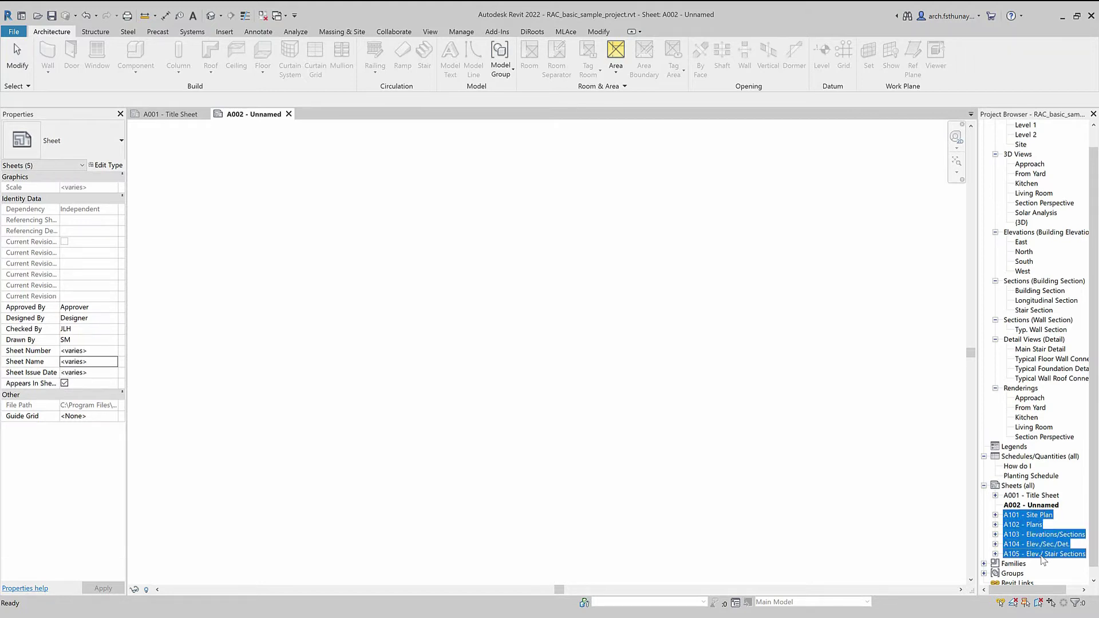
right_click(1035, 537)
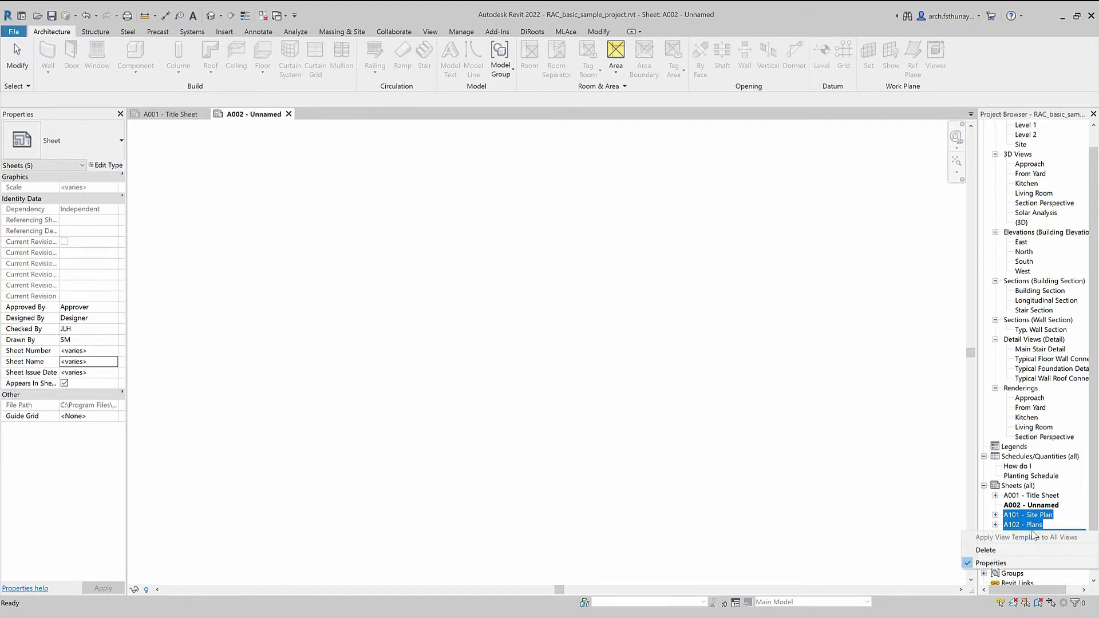
left_click(1011, 553)
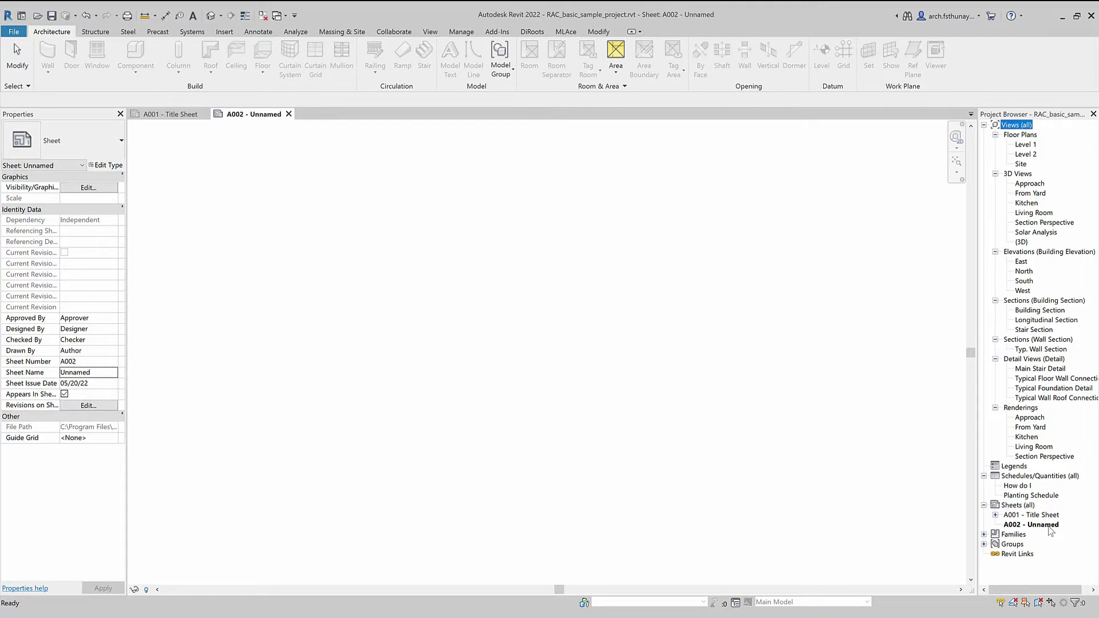
left_click(1035, 516)
right_click(1036, 519)
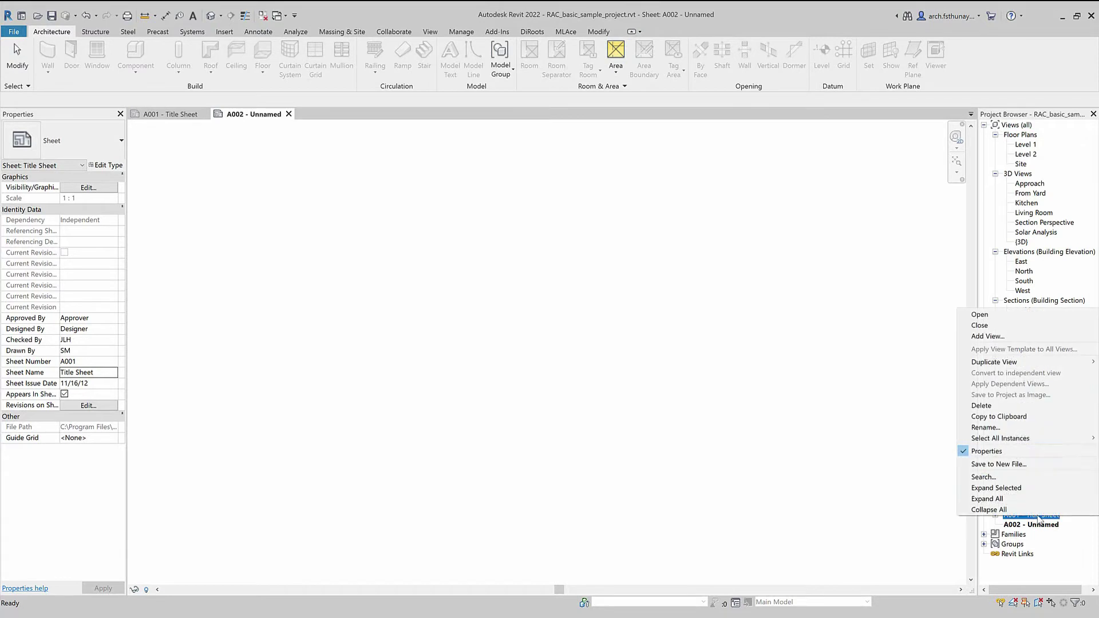
left_click(939, 405)
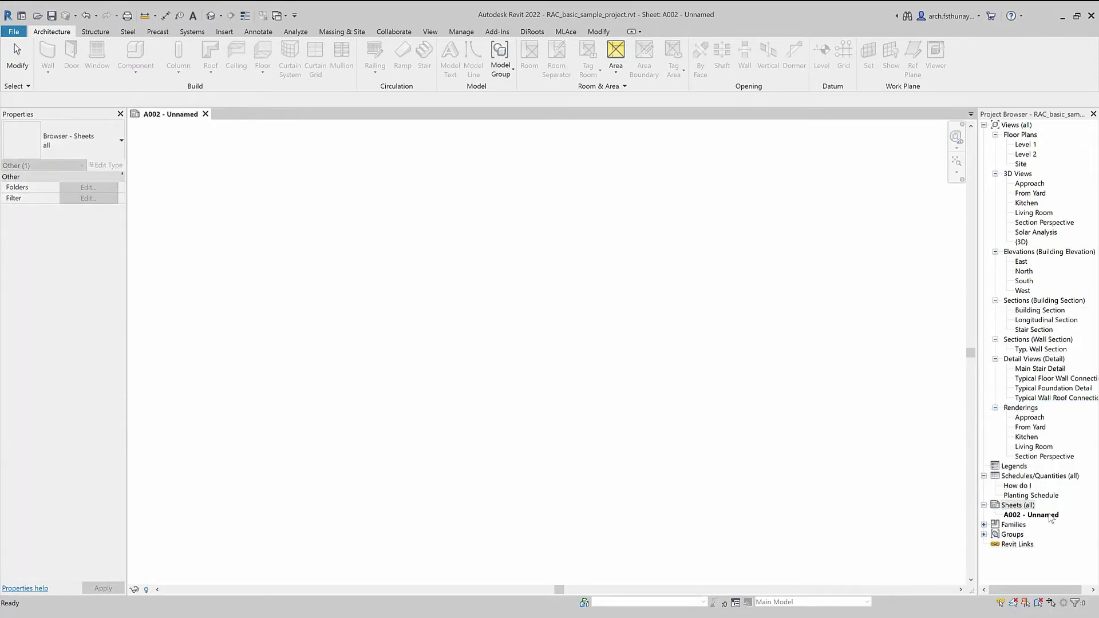
left_click(1035, 516)
right_click(1036, 517)
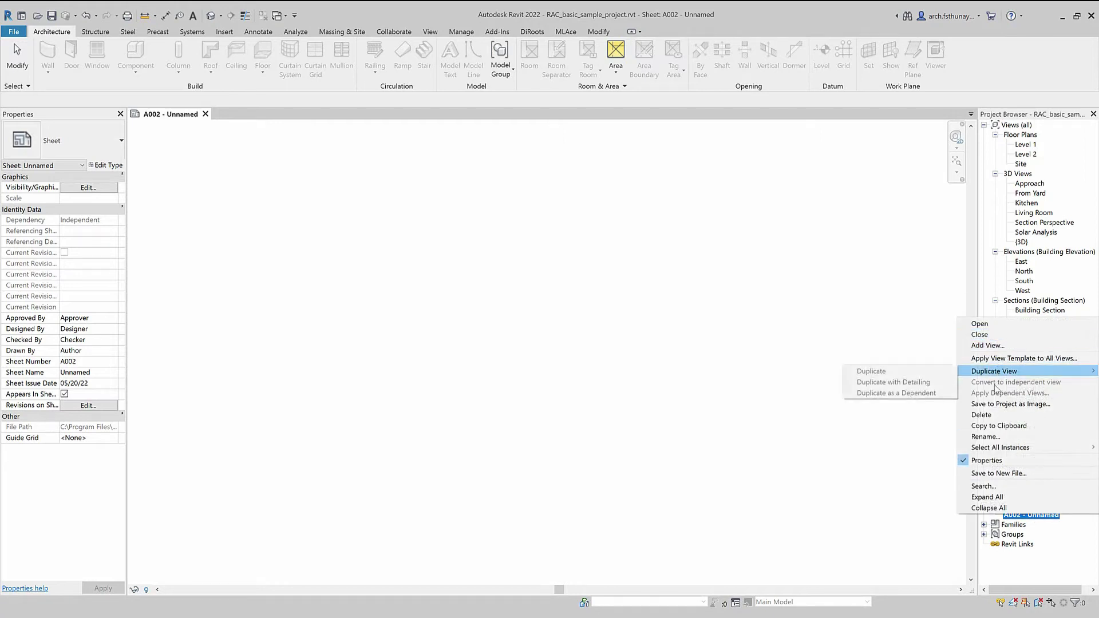
left_click(993, 437)
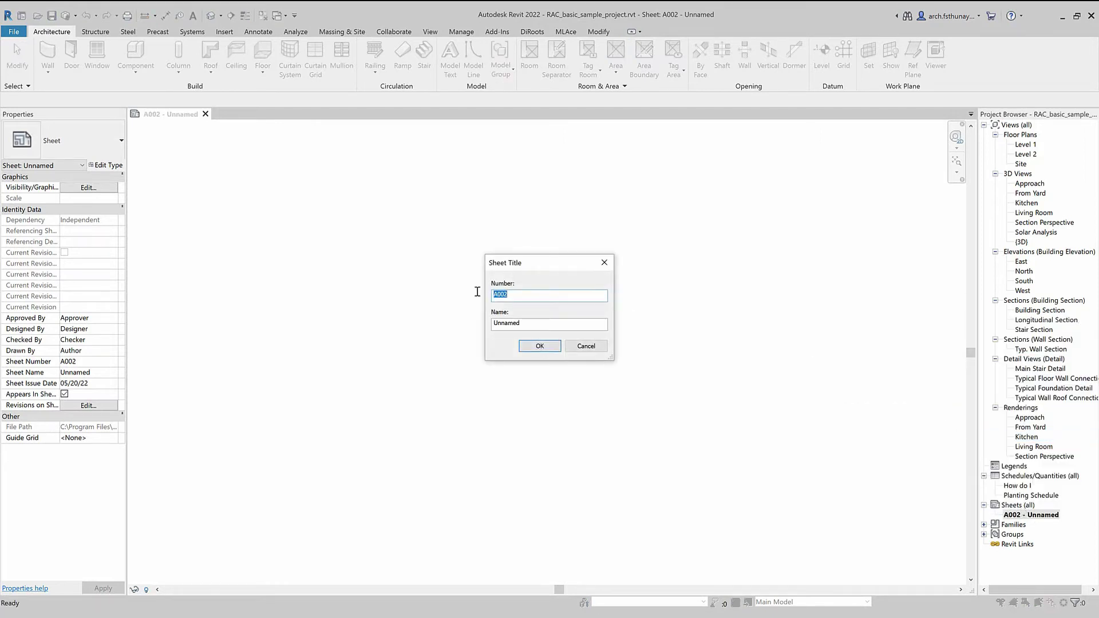
left_click(552, 346)
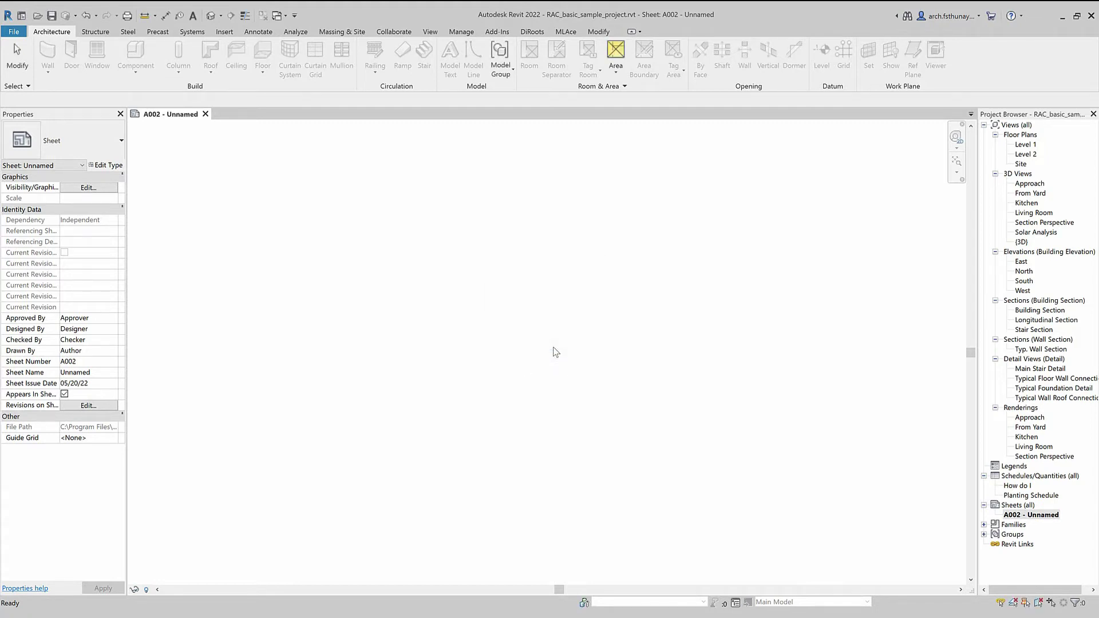
left_click(1025, 144)
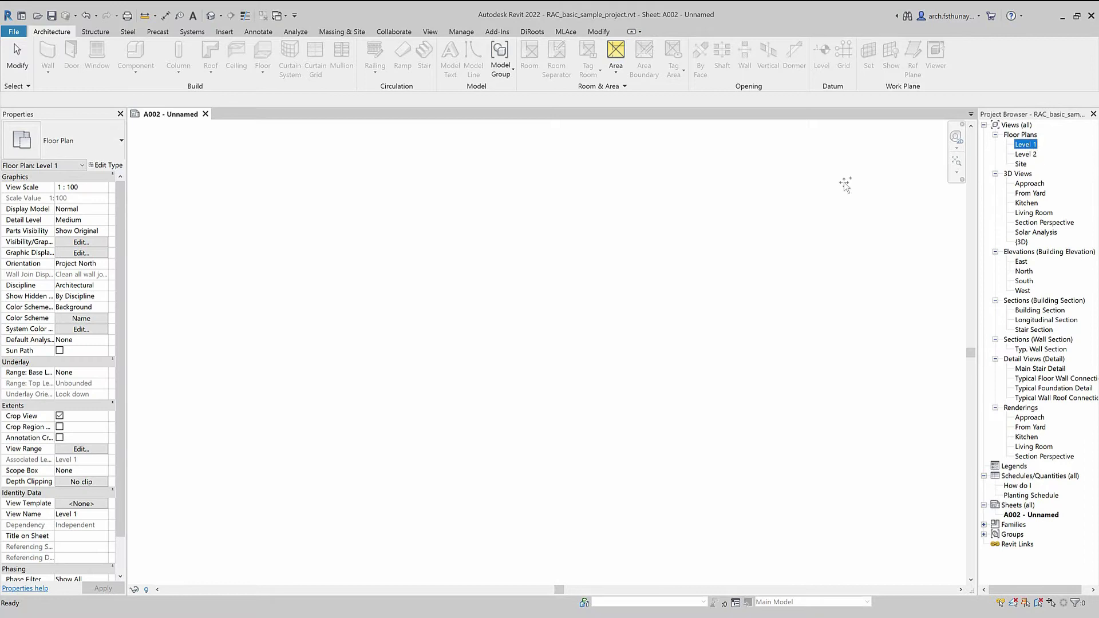
Place Level 1 at lower left, Living Room beside it, Building Section at lower right.
left_click_drag(845, 184, 310, 408)
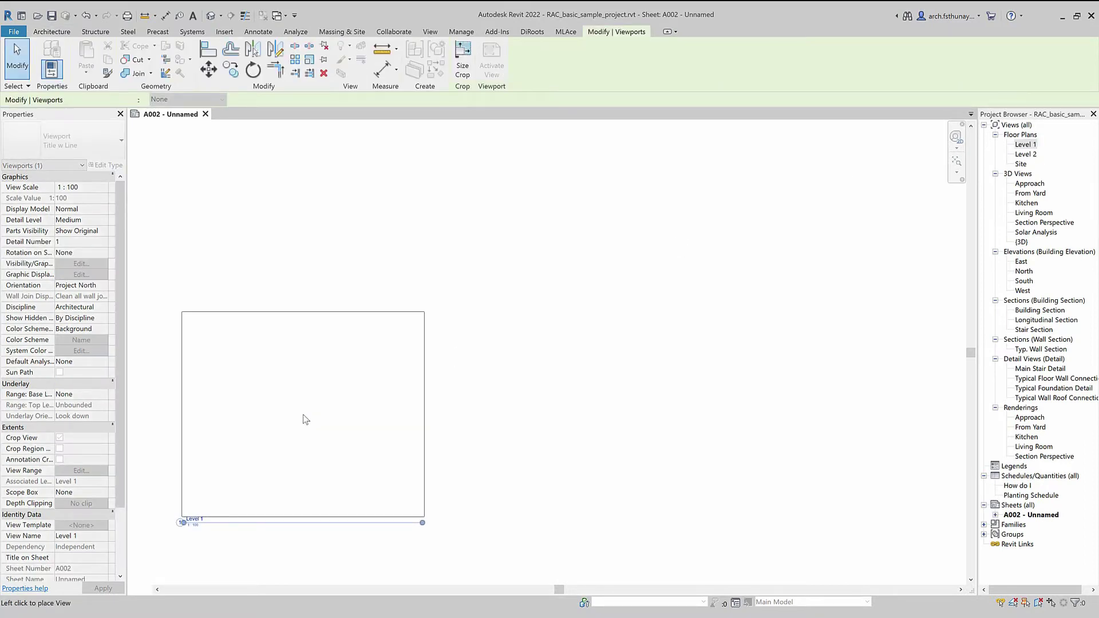
left_click(304, 418)
left_click_drag(1032, 214, 461, 440)
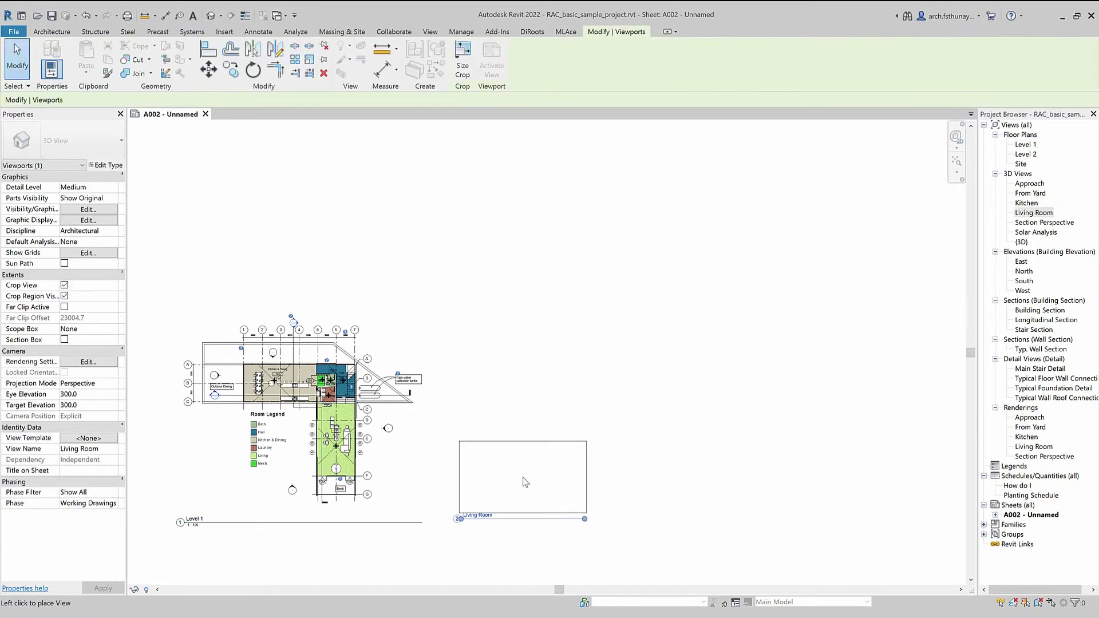
left_click(527, 484)
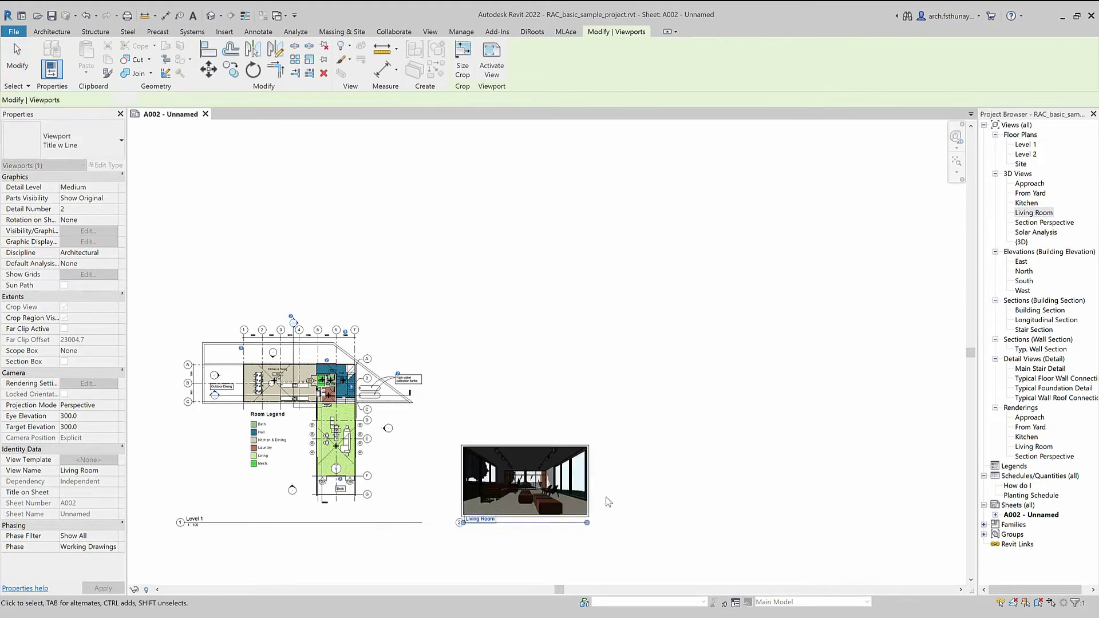
left_click_drag(1040, 309, 698, 507)
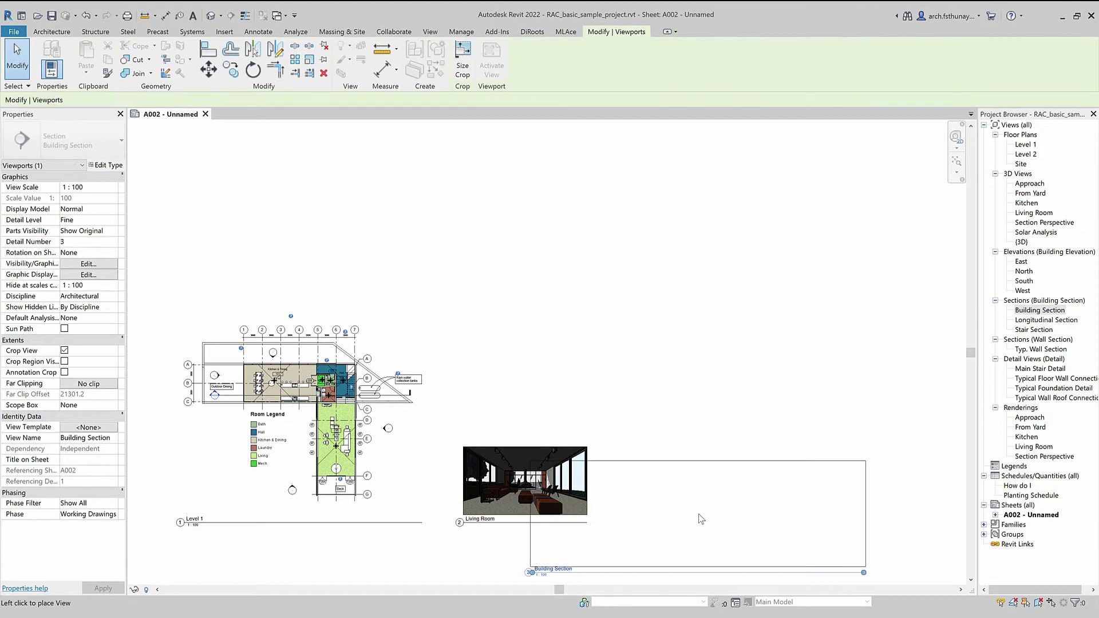
left_click(784, 468)
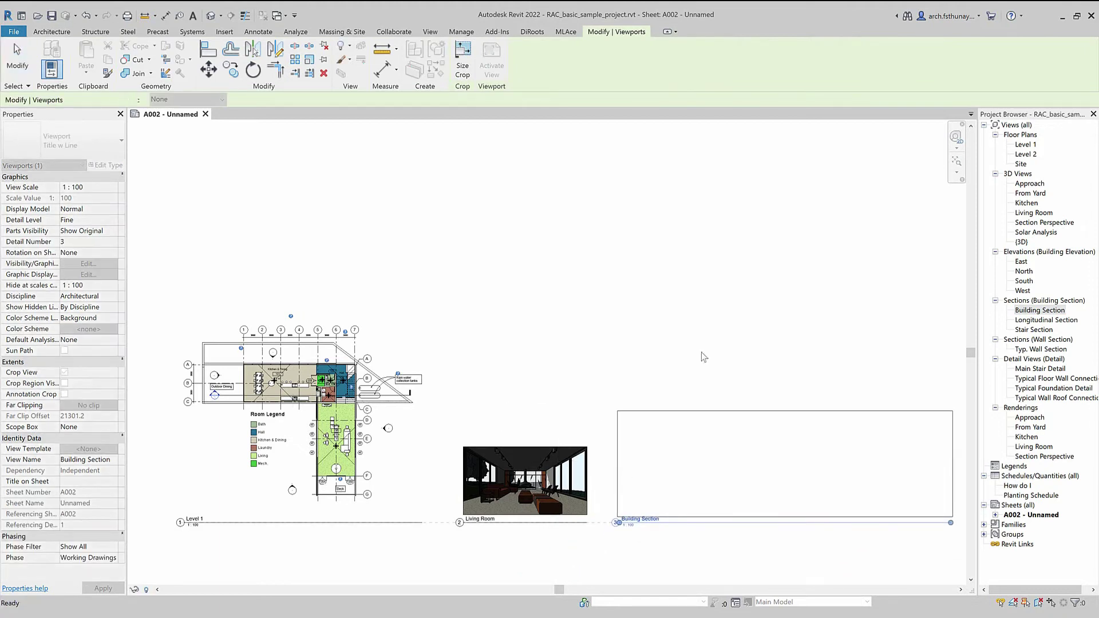
left_click(662, 323)
scroll(601, 298, "down", 1)
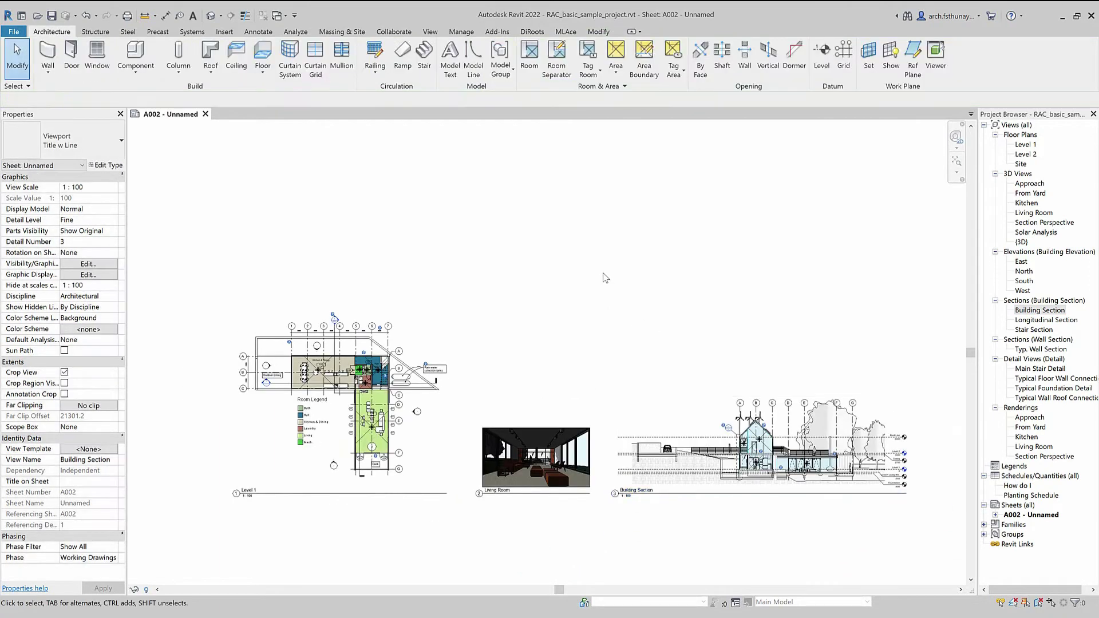
Place the Approach rendering at the upper right of sheet A002.
left_click(605, 277)
left_click(1033, 418)
left_click_drag(829, 323, 778, 267)
left_click(792, 269)
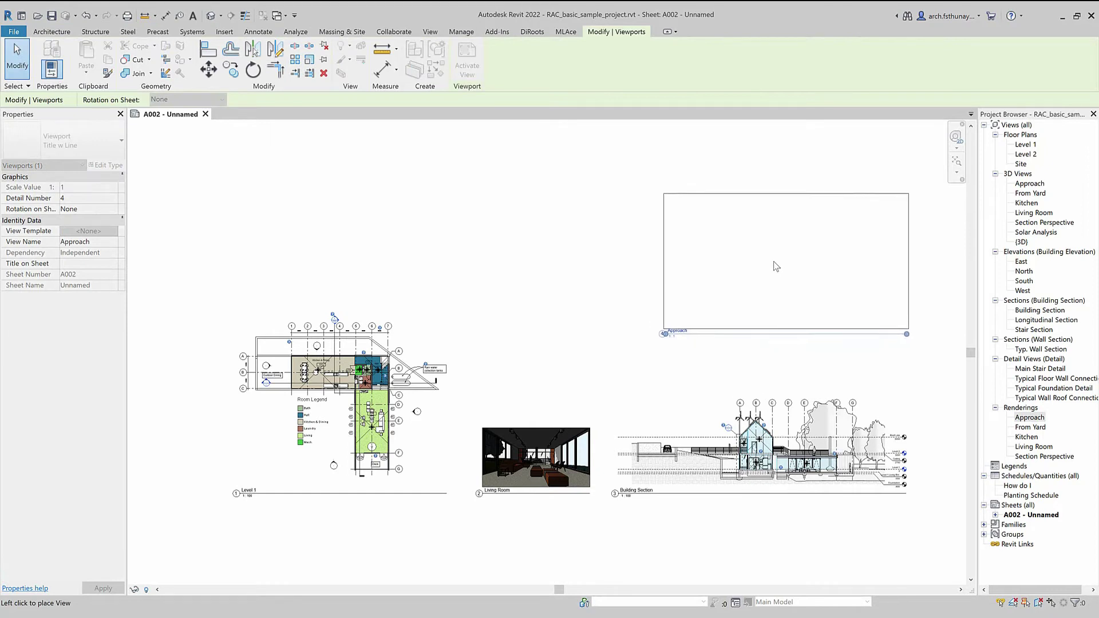
left_click(739, 278)
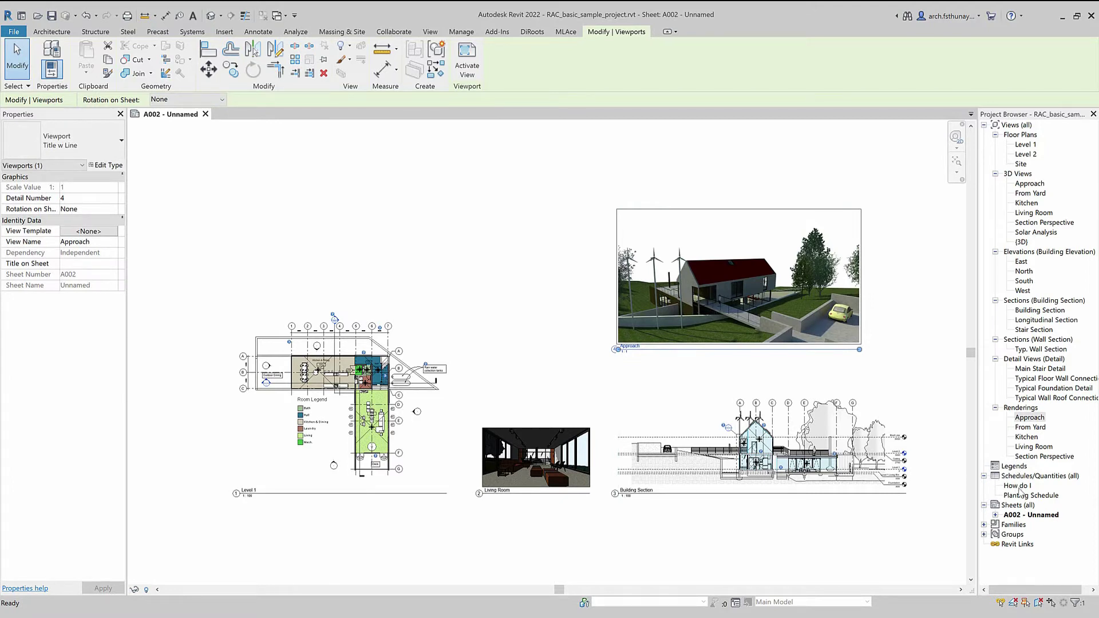
Put the How do I schedule at the sheet's top left.
left_click(1018, 486)
left_click_drag(753, 309, 488, 289)
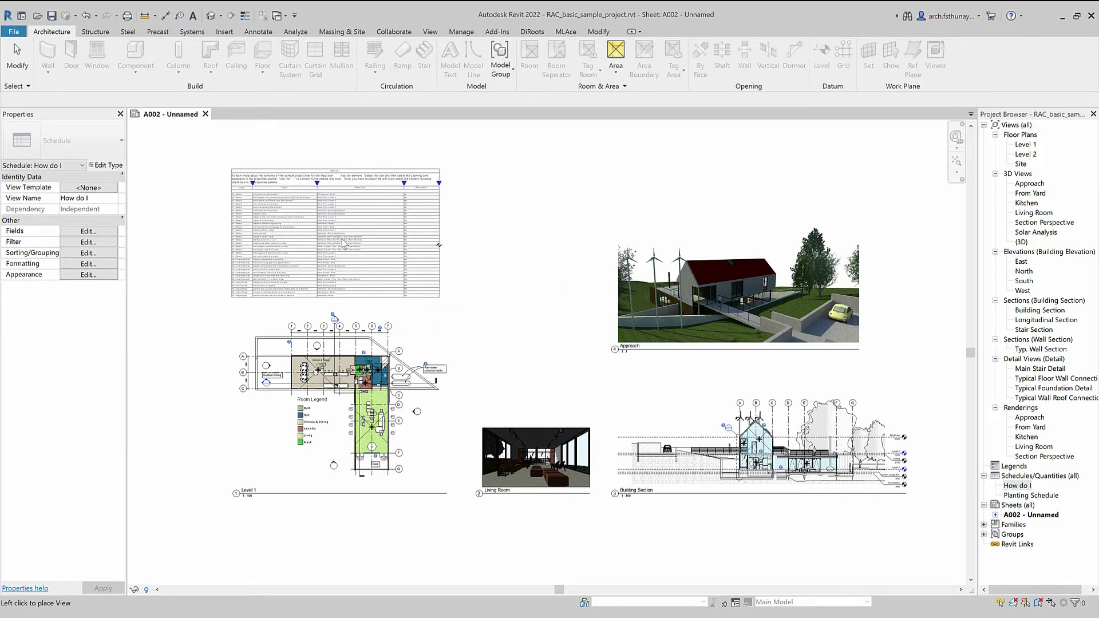
left_click(371, 238)
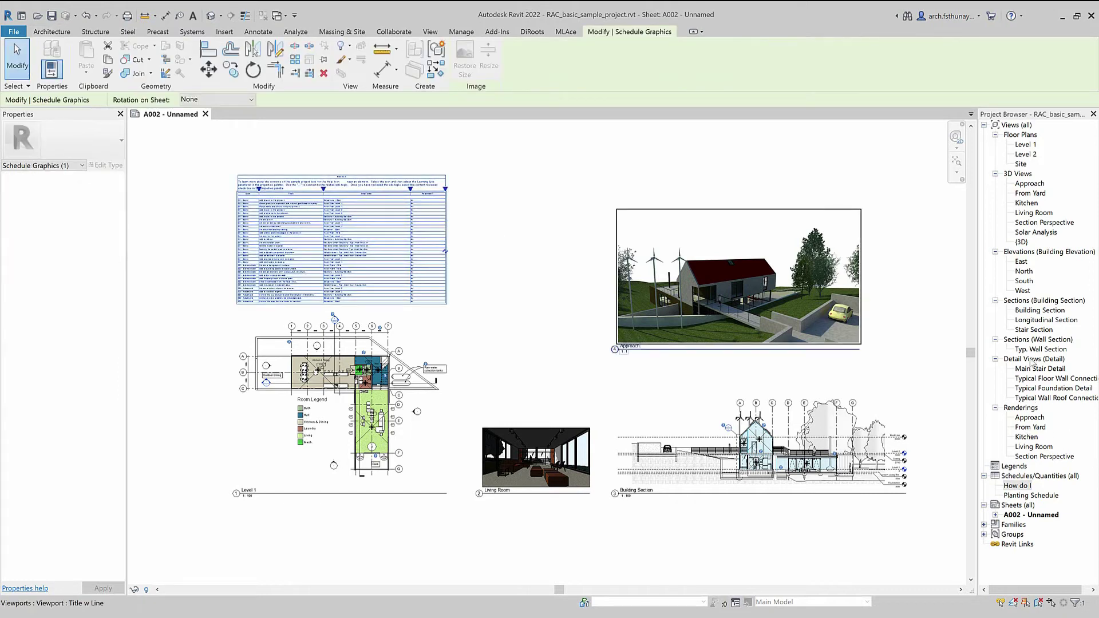
Add the East elevation at top right and shift the Approach rendering beneath it.
left_click(1024, 263)
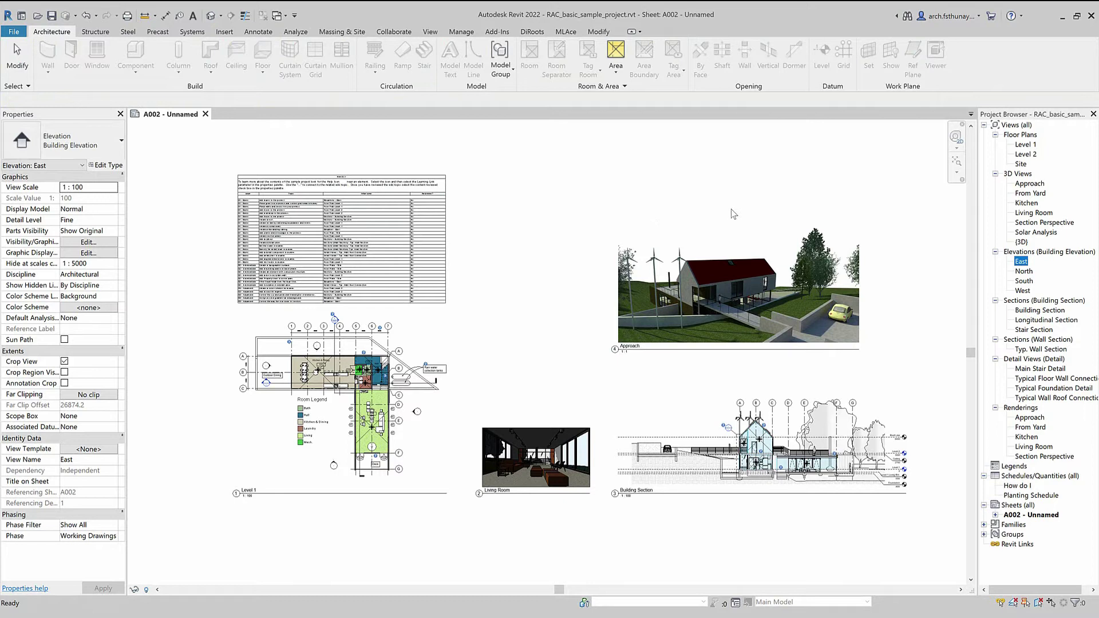
left_click_drag(640, 226, 581, 212)
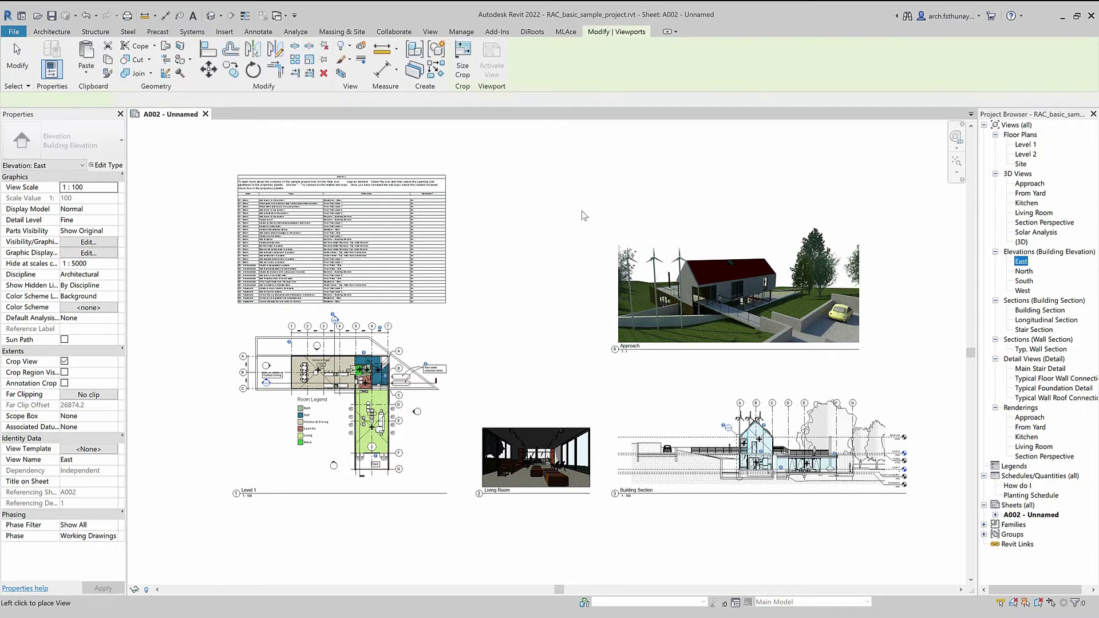
left_click(750, 179)
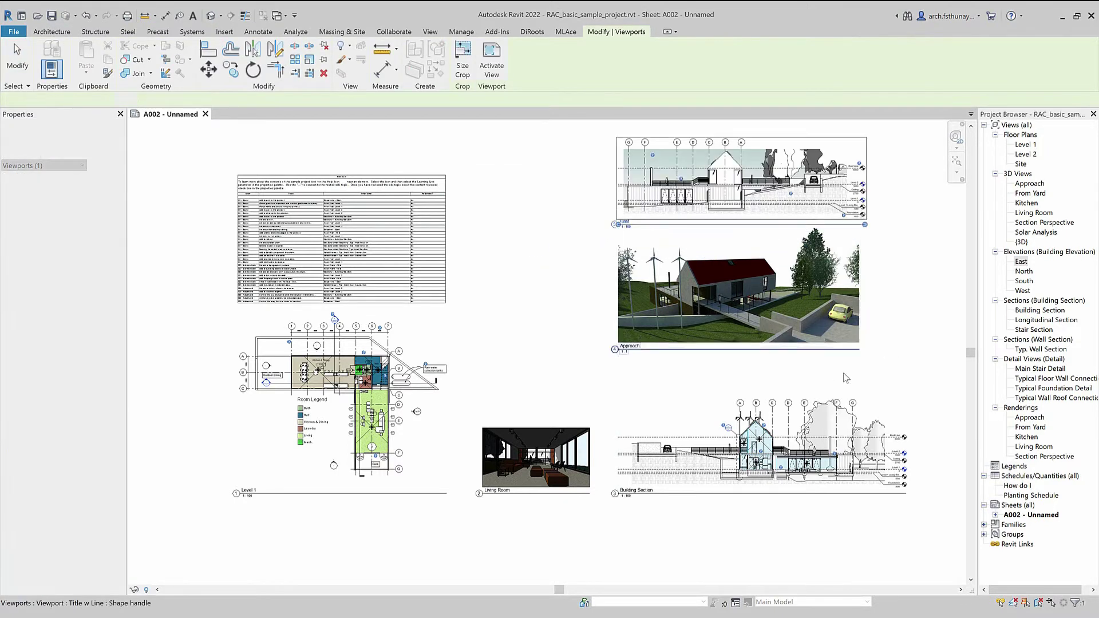
mouse_move(775, 303)
left_mouse_down()
mouse_move(803, 338)
mouse_move(819, 338)
left_mouse_up()
left_click(776, 188)
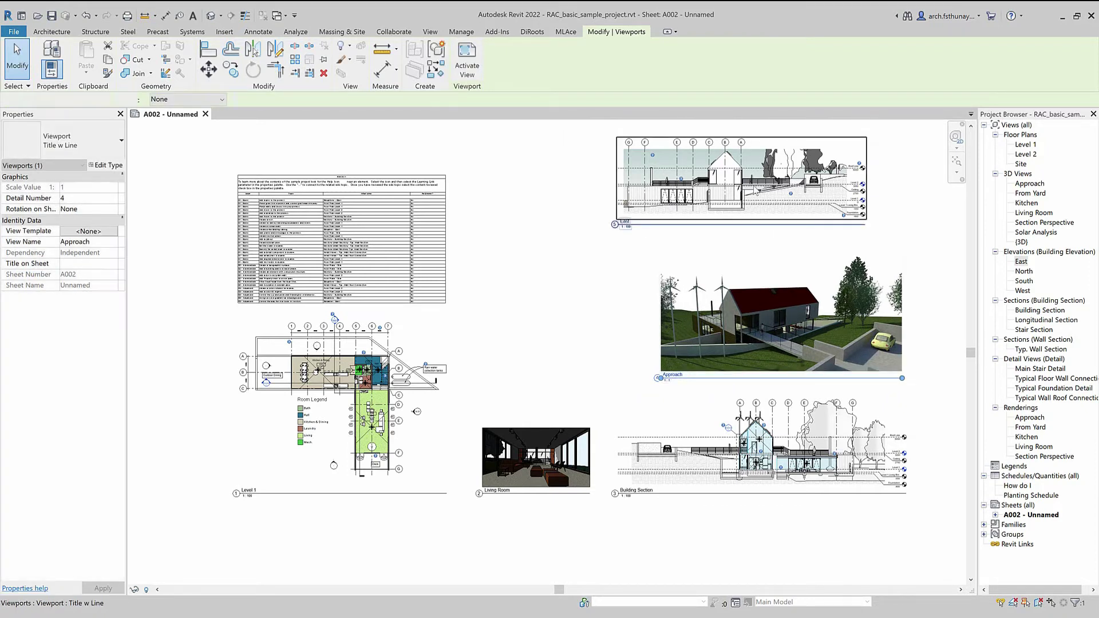
left_click_drag(776, 188, 776, 188)
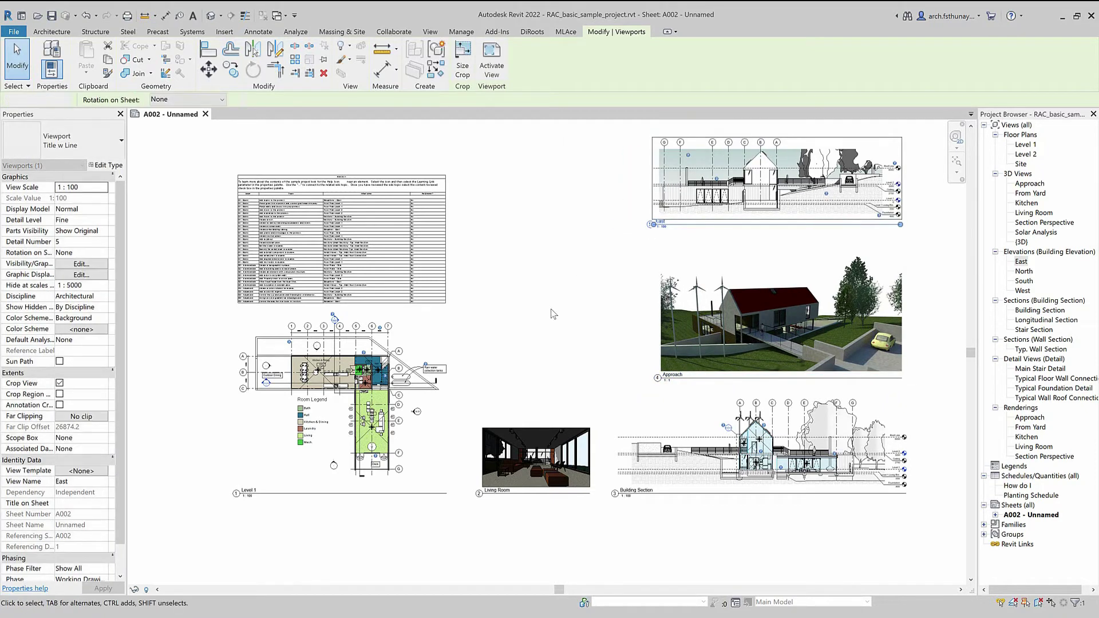
Place the Typical Floor Wall Connection detail in the centre of sheet A002.
key("Escape")
left_click(1043, 378)
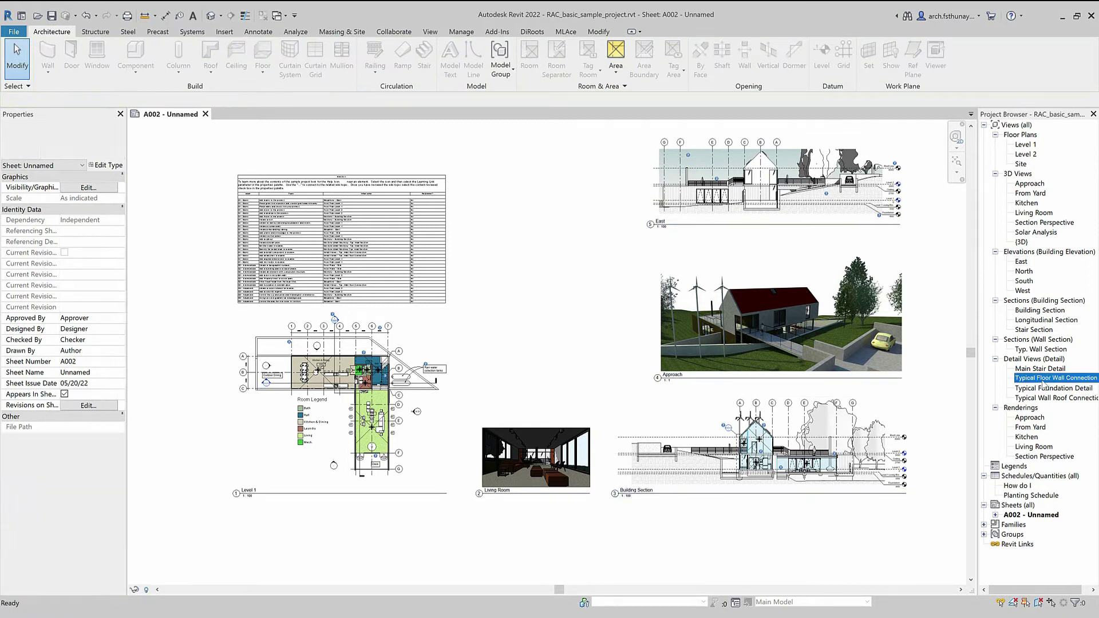
mouse_move(723, 330)
left_mouse_down()
mouse_move(549, 294)
mouse_move(536, 314)
left_mouse_up()
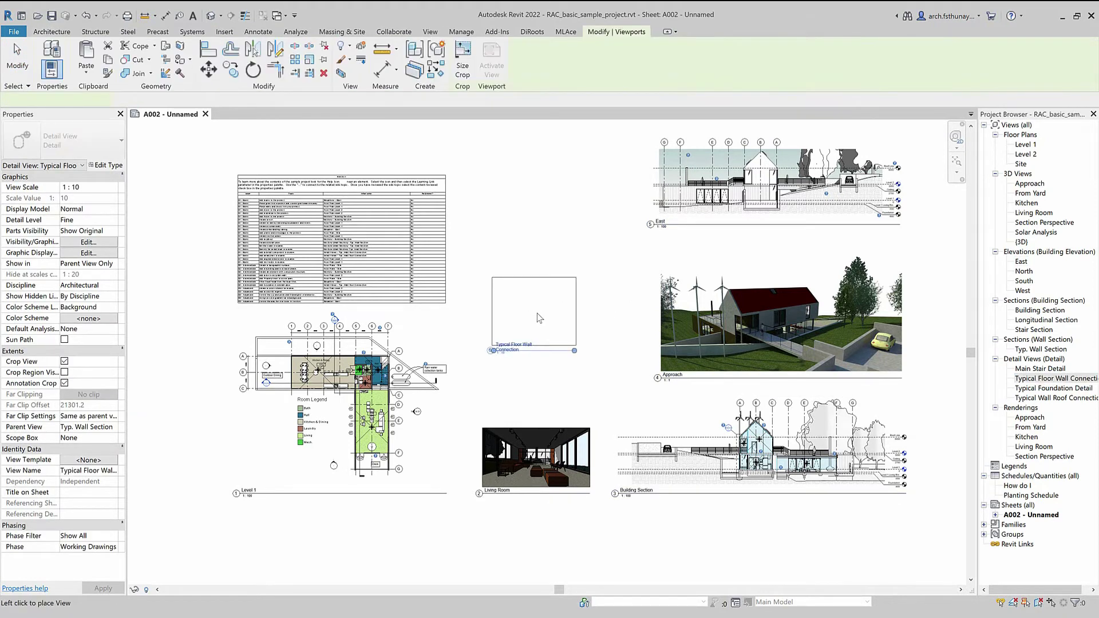
left_click(554, 341)
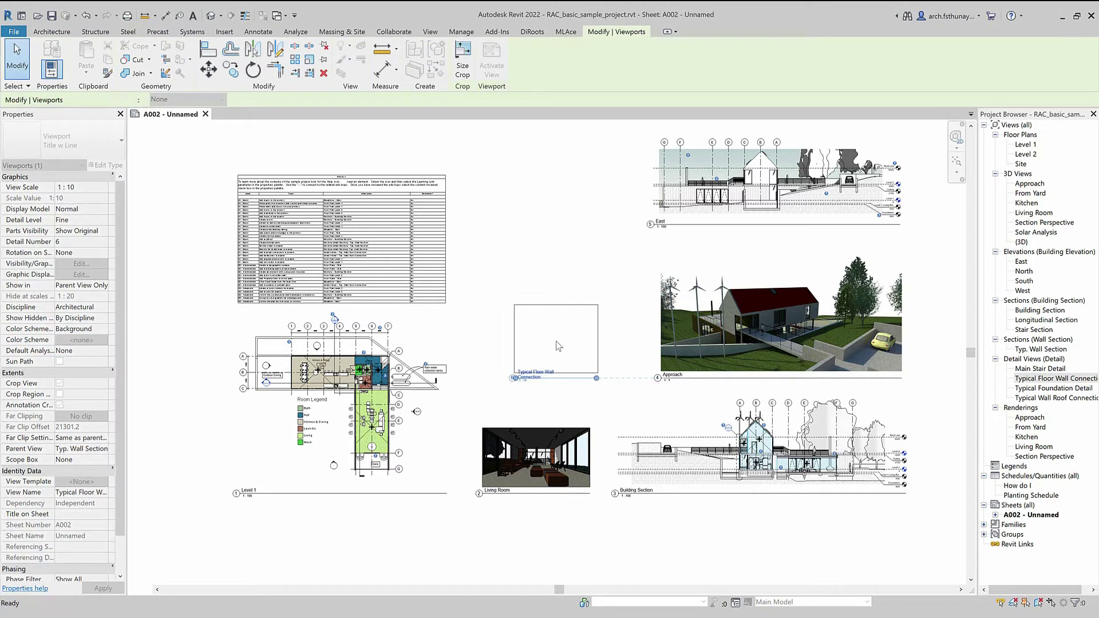
left_click(624, 535)
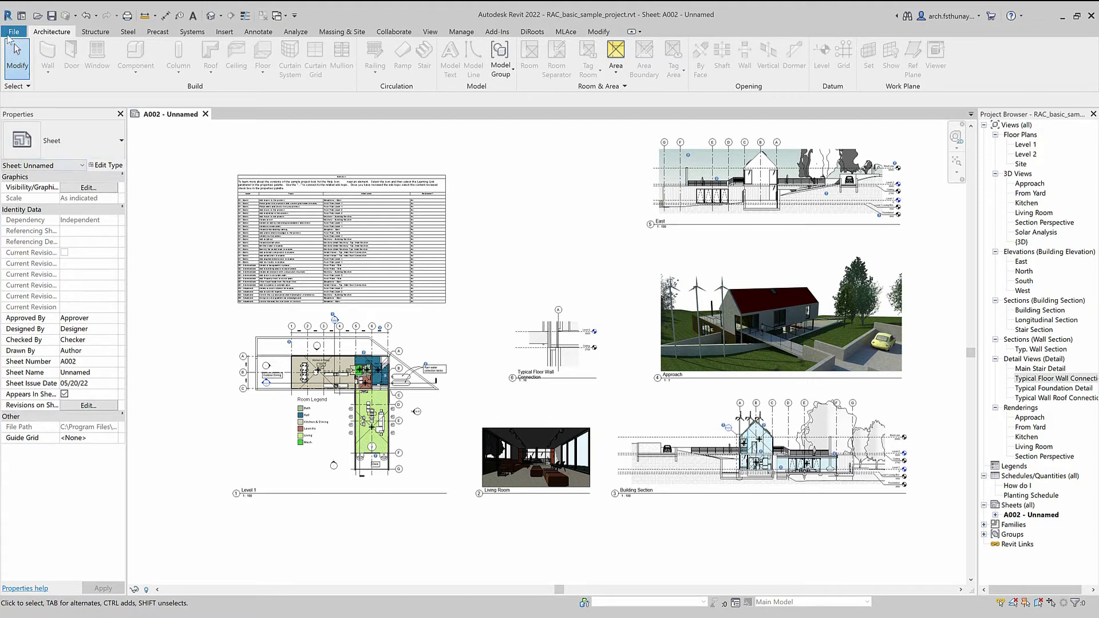
left_click(16, 33)
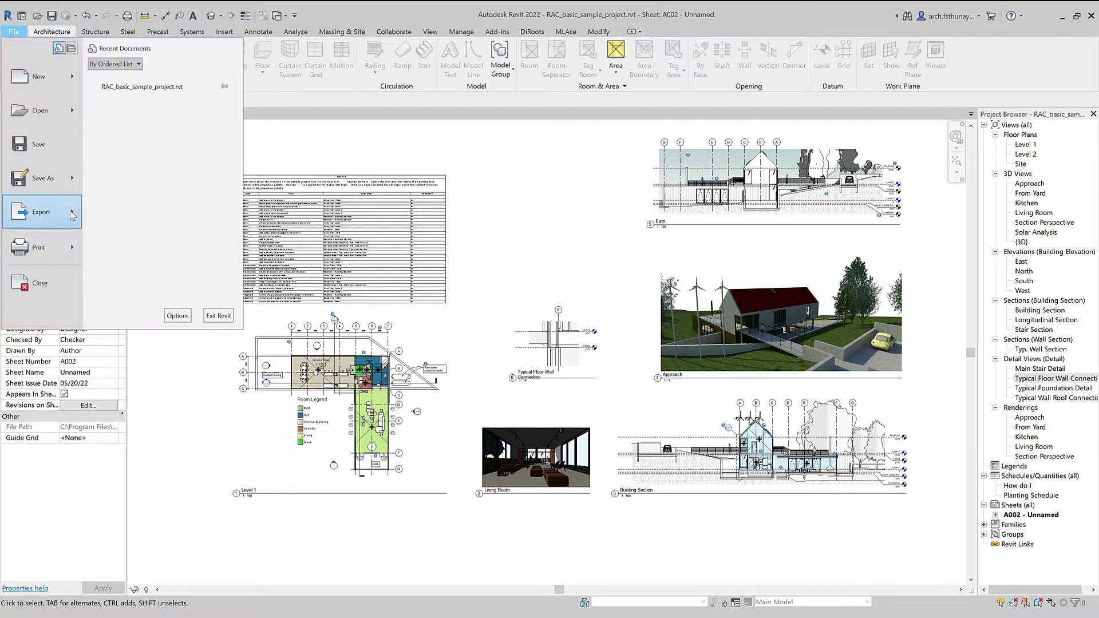
mouse_move(41, 212)
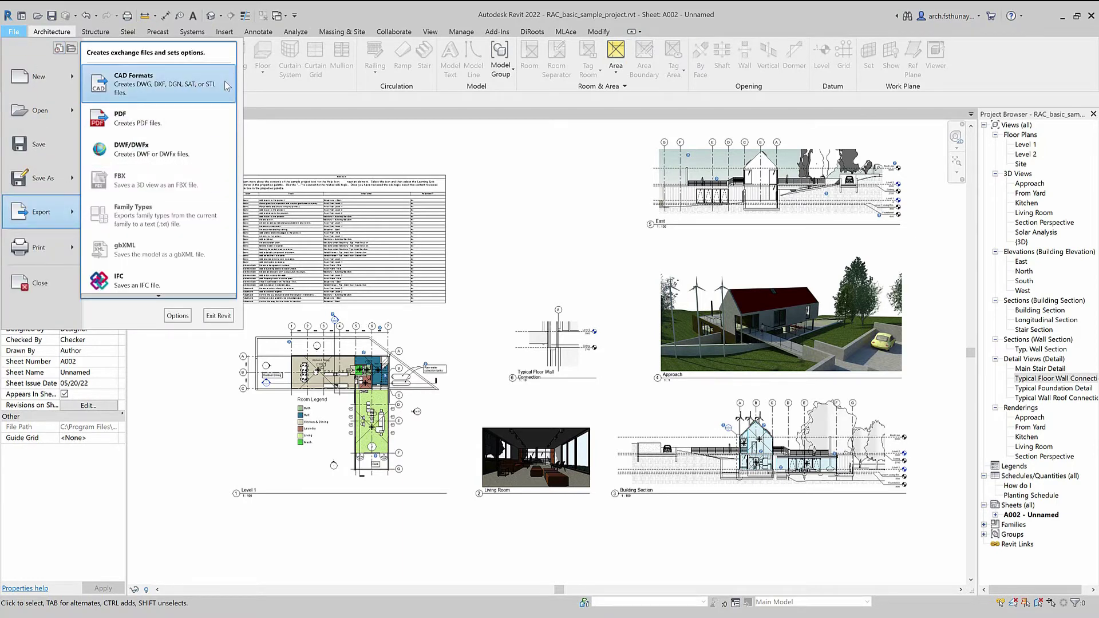
mouse_move(159, 83)
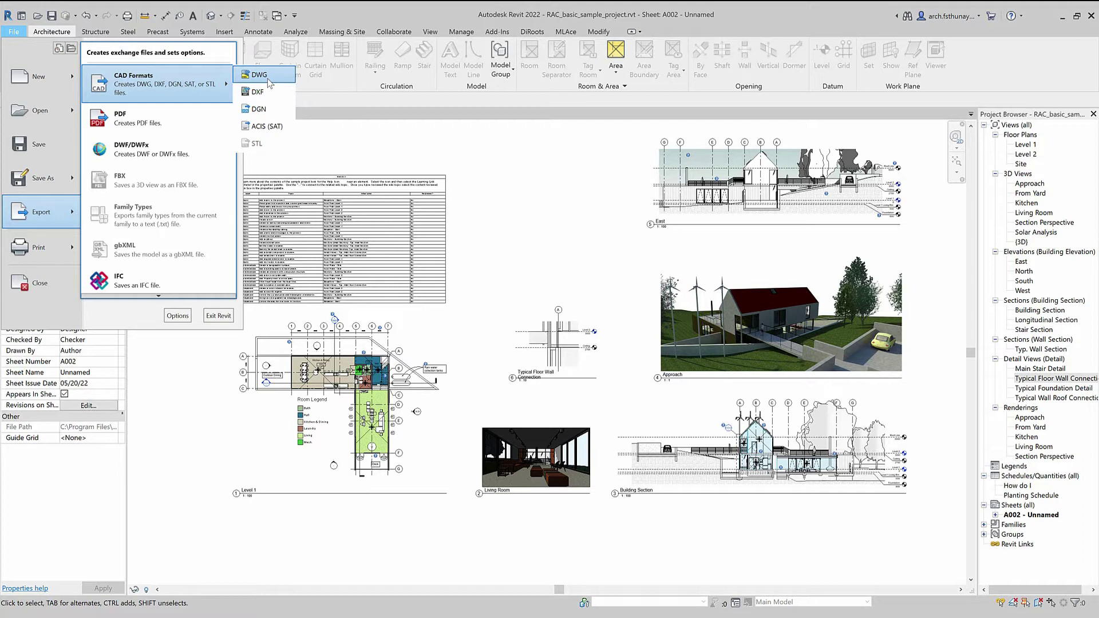
Open the DWG export window and its setup options, then close both without exporting.
left_click(266, 78)
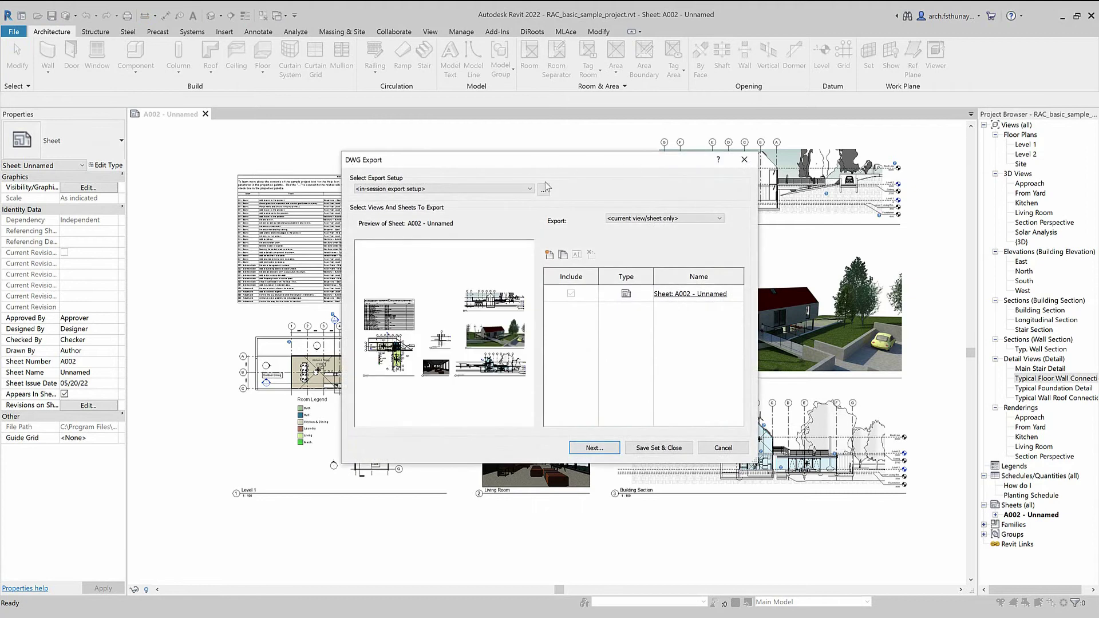
left_click(544, 190)
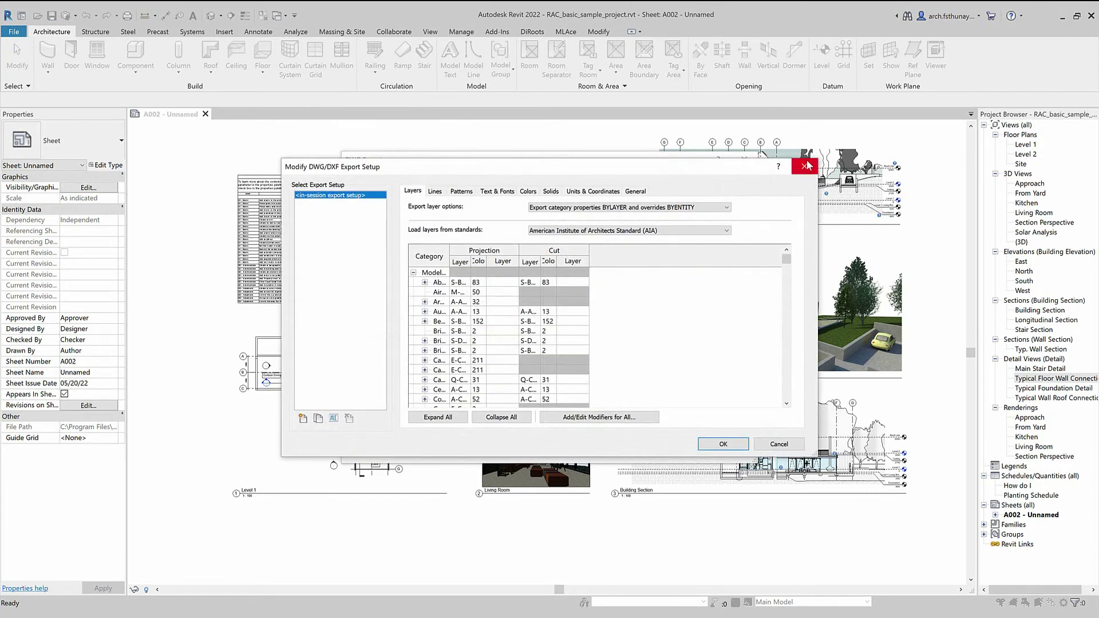
left_click(803, 167)
left_click(739, 162)
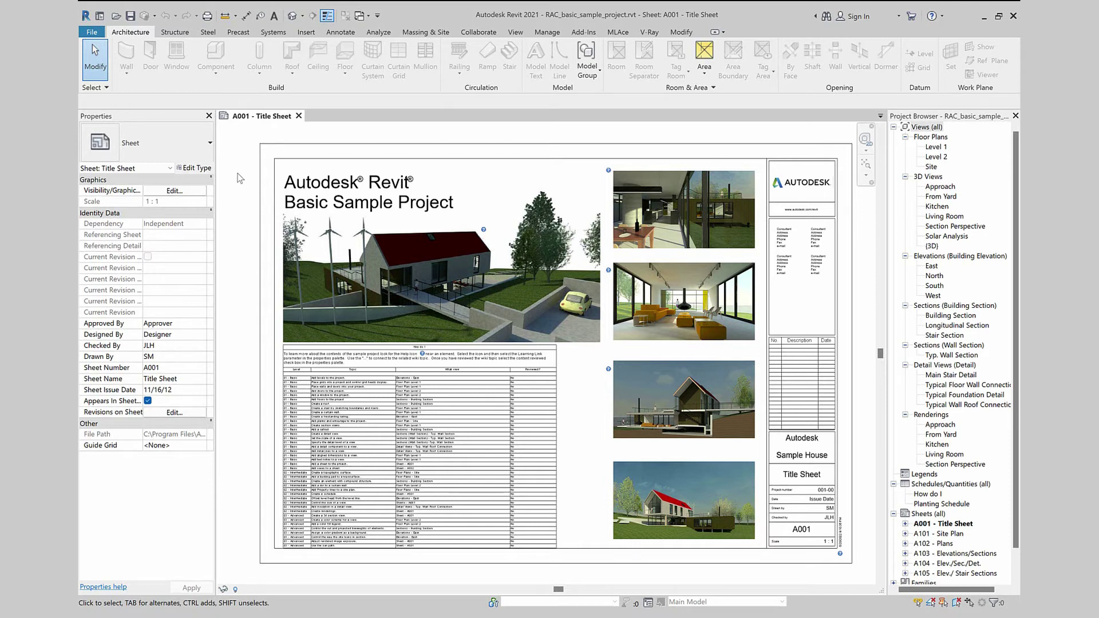
left_click(727, 549)
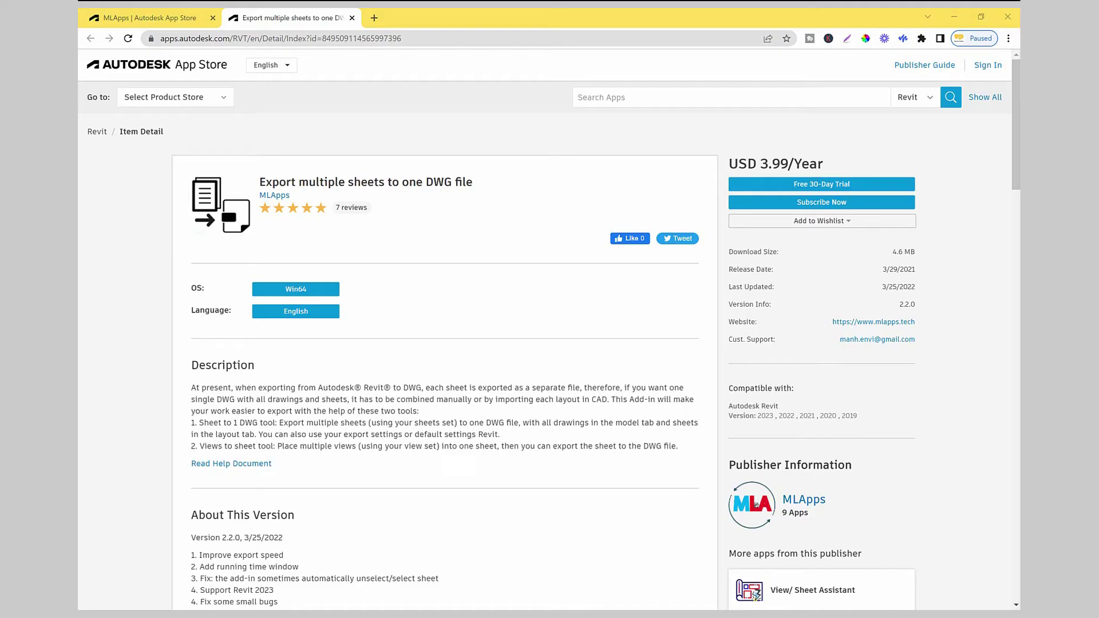
left_click(149, 17)
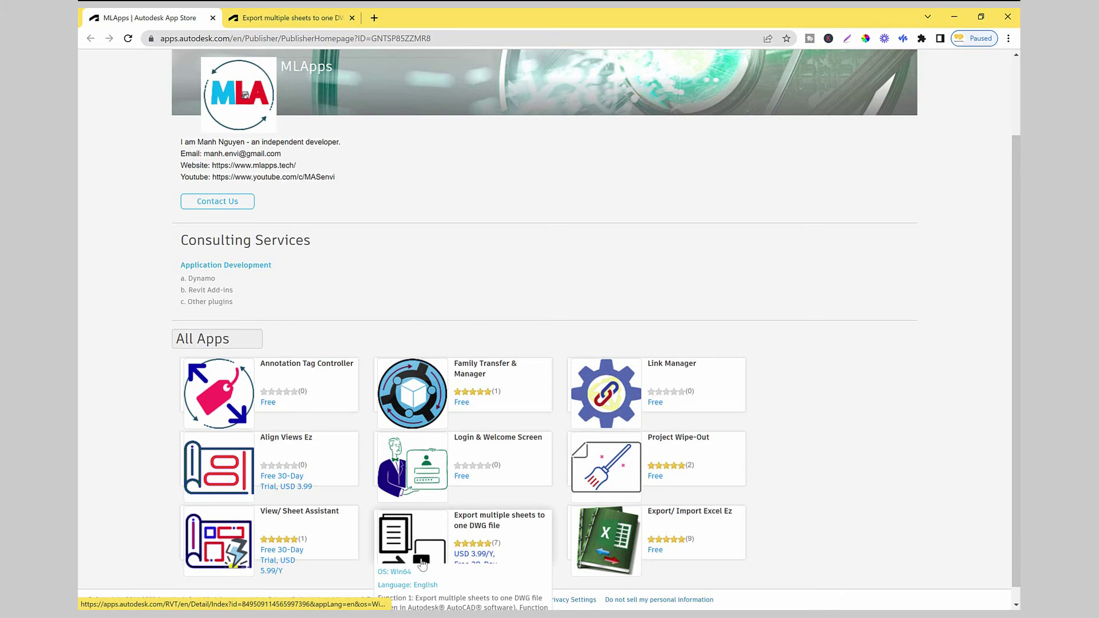
left_click(257, 12)
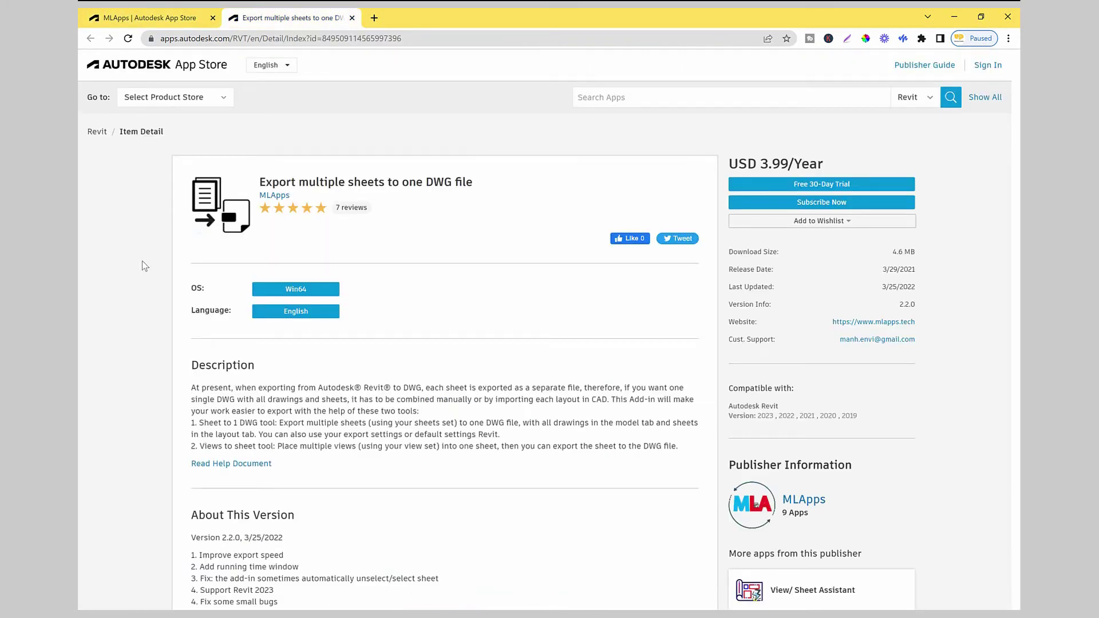
scroll(143, 263, "down", 1)
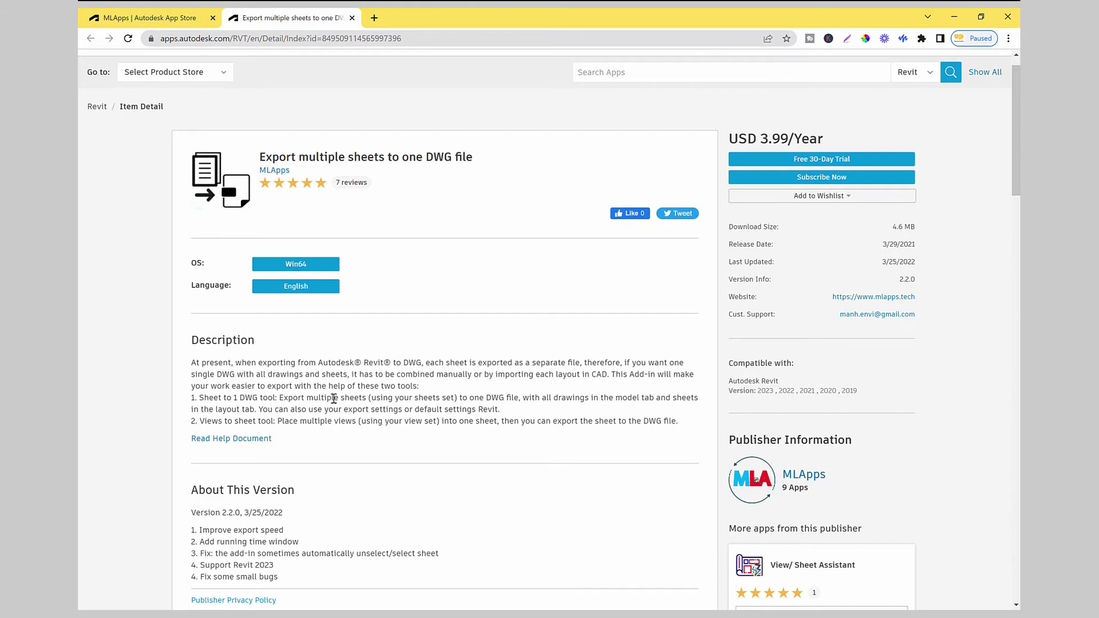
scroll(334, 398, "down", 1)
scroll(334, 399, "down", 2)
scroll(334, 398, "down", 1)
scroll(334, 398, "down", 2)
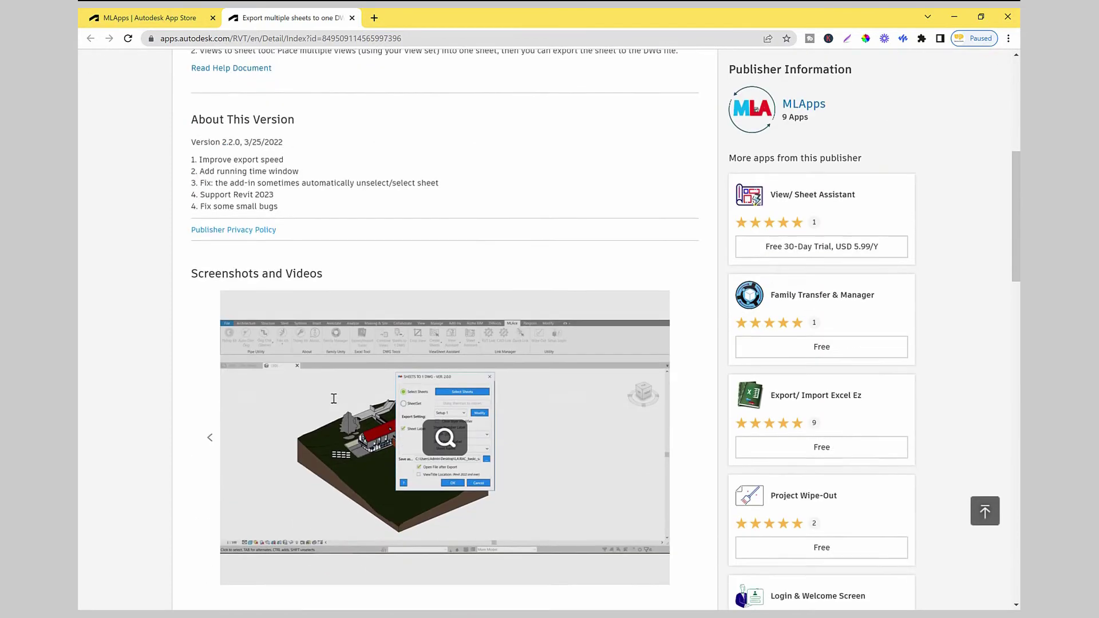
scroll(333, 398, "down", 1)
scroll(155, 510, "down", 2)
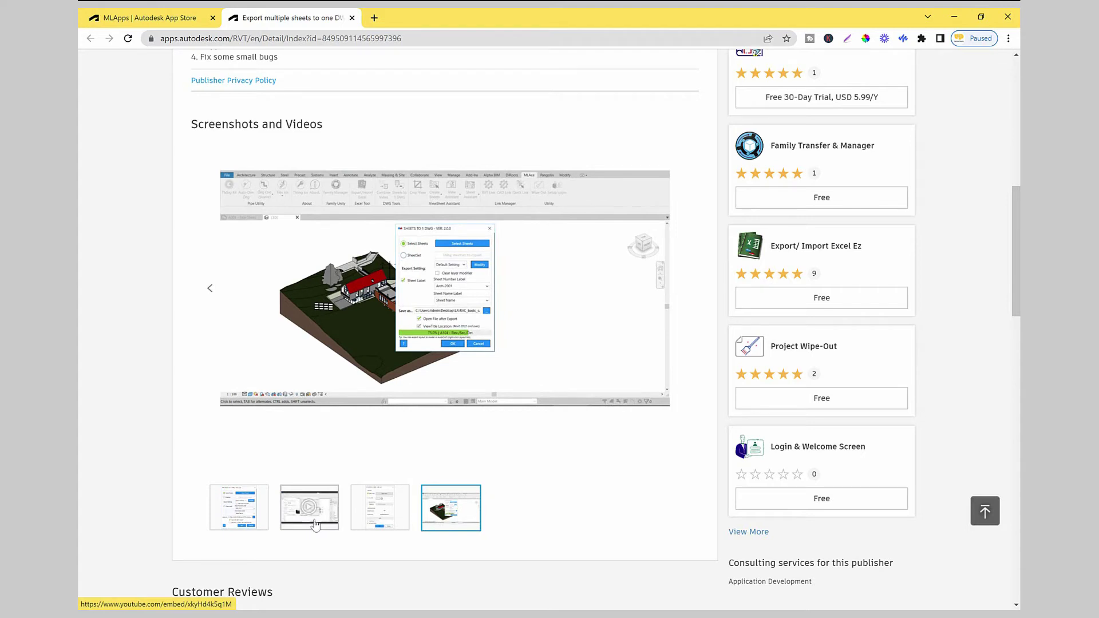
scroll(483, 505, "down", 1)
scroll(483, 503, "down", 1)
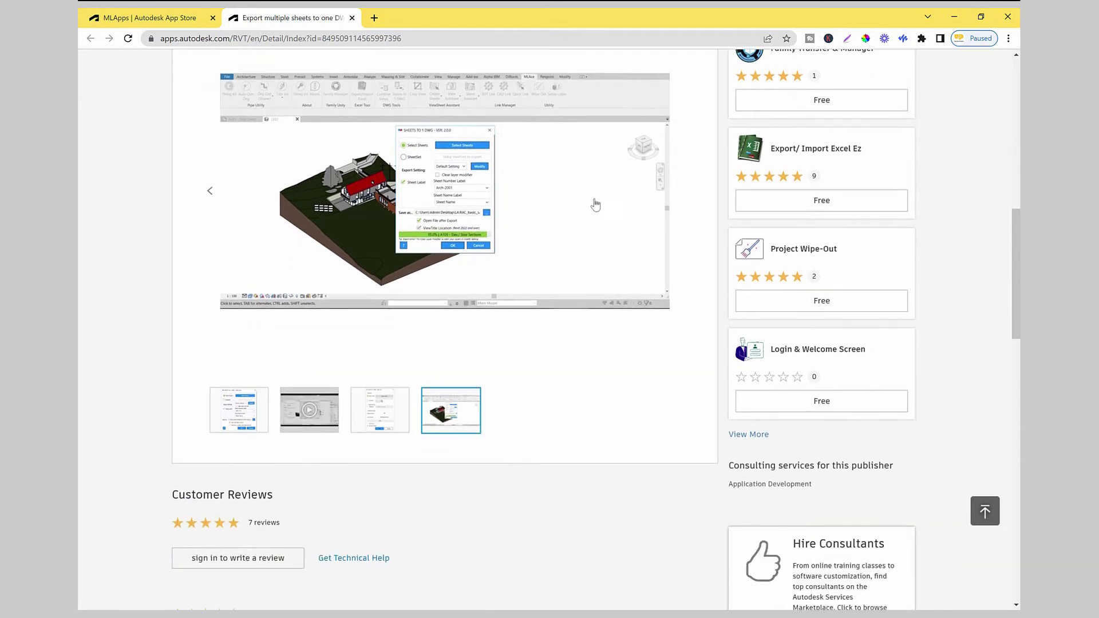
scroll(570, 436, "down", 1)
scroll(570, 437, "up", 2)
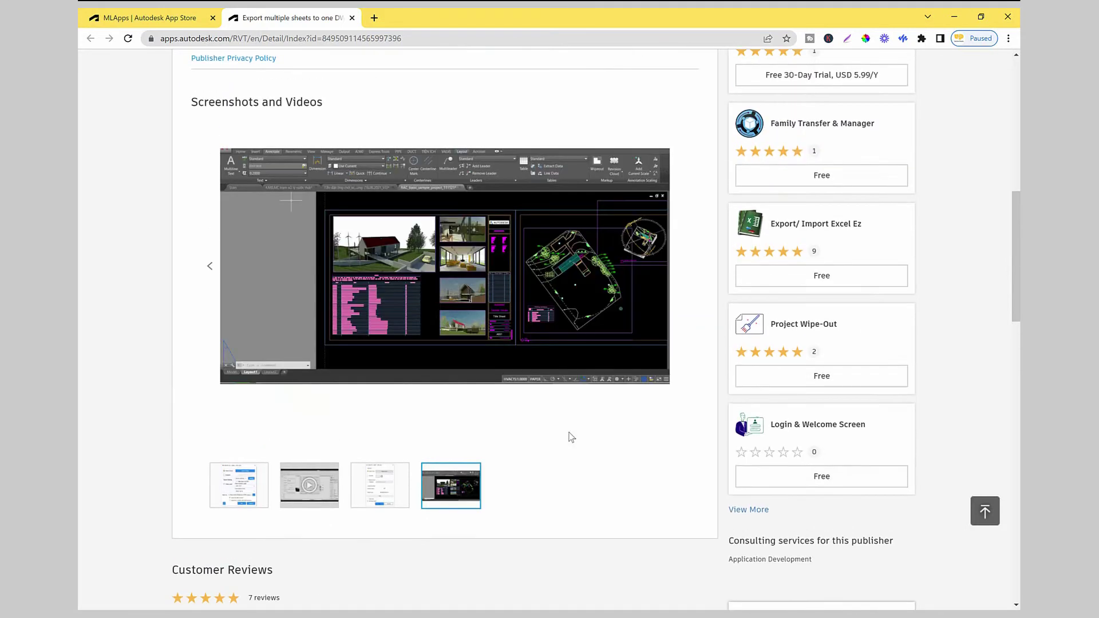
scroll(570, 437, "up", 2)
scroll(570, 435, "up", 6)
scroll(569, 435, "up", 1)
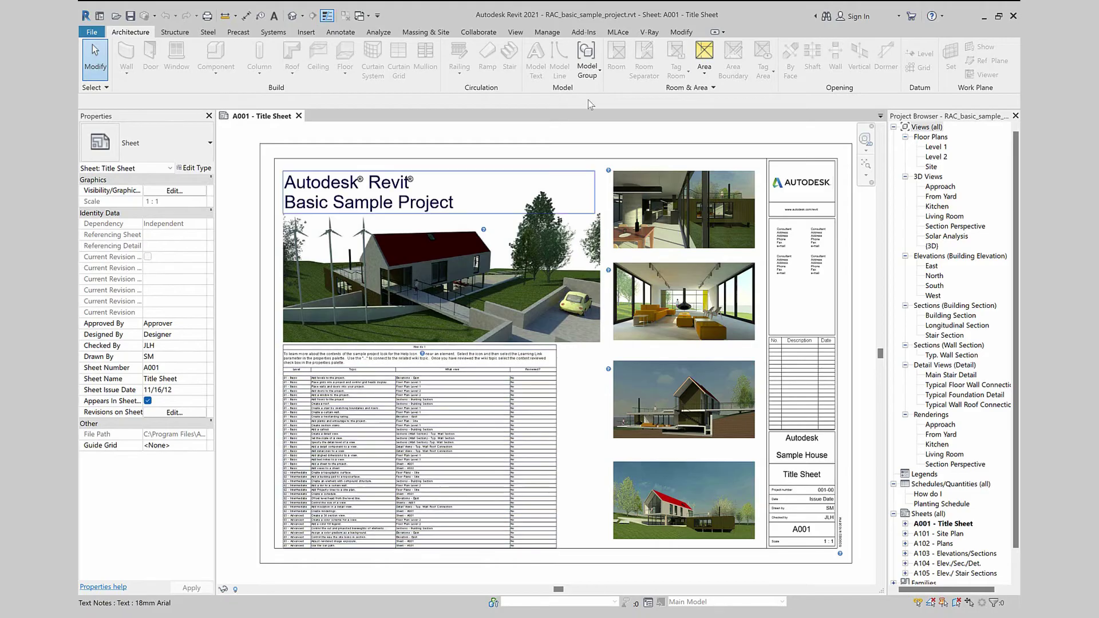
Launch Sheets to 1 DWG from the MLAce tab's DWG Tools panel.
left_click(617, 32)
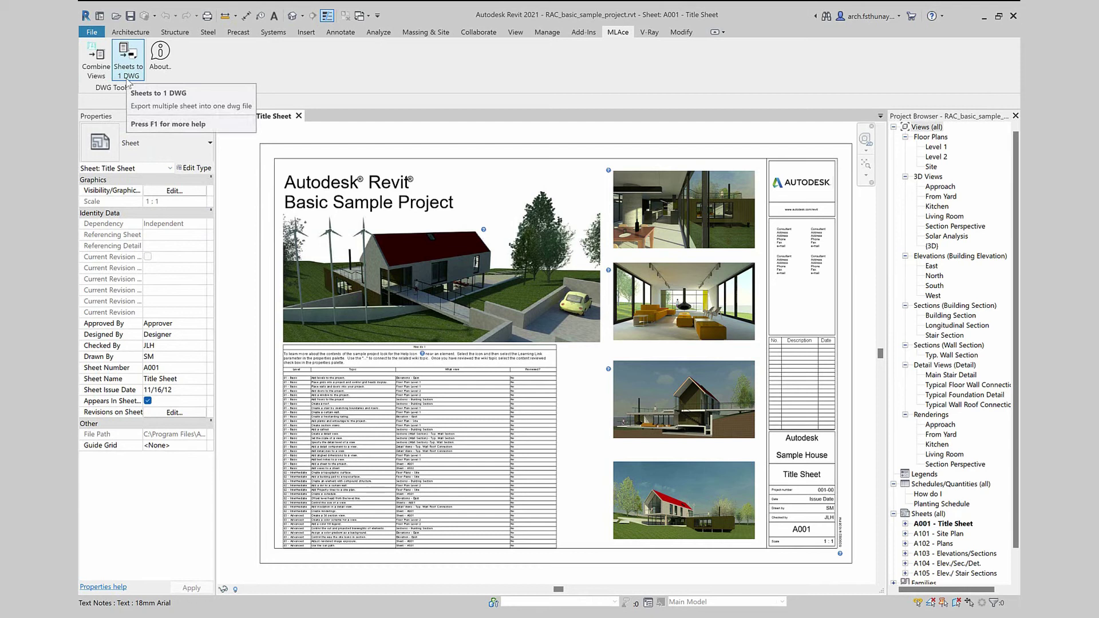
left_click(128, 82)
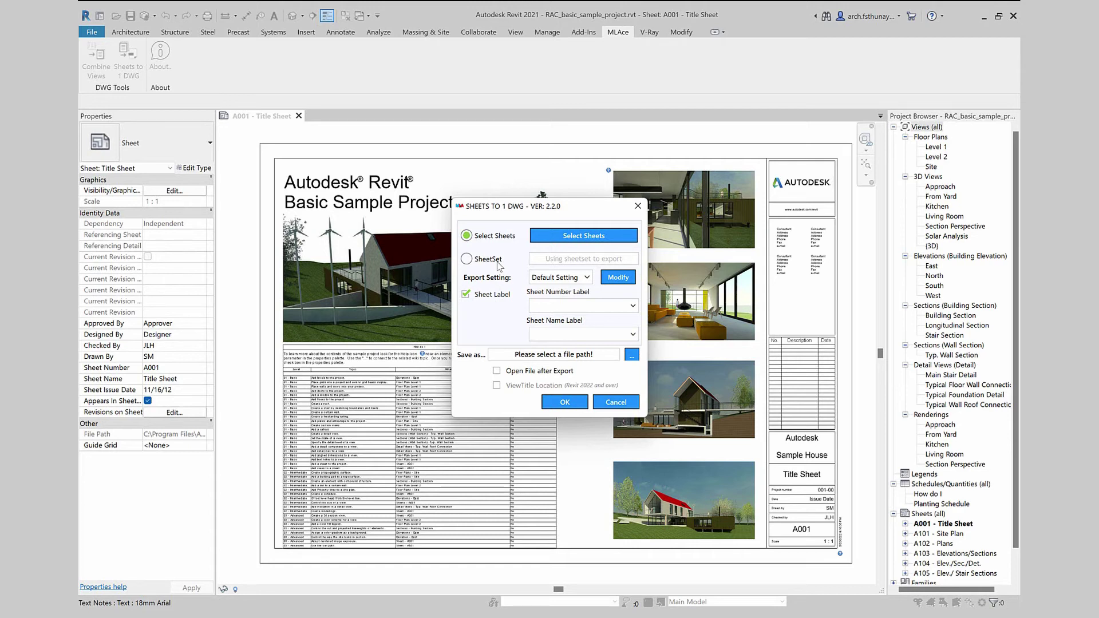
Select all six sheets, A001 through A105, for the export.
left_click(551, 241)
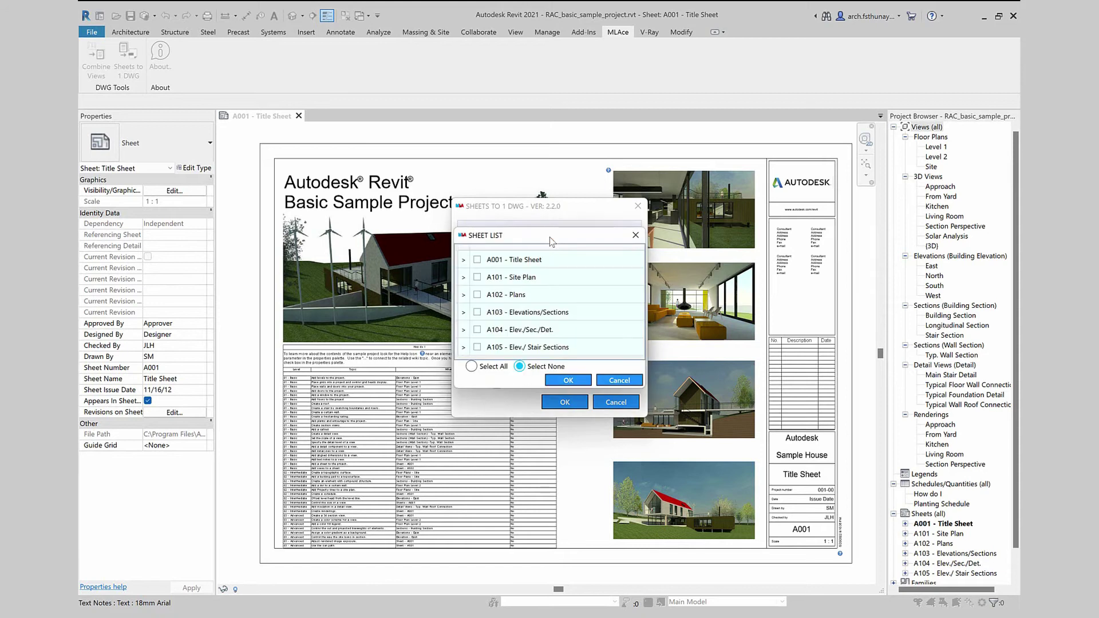
left_click_drag(551, 241, 532, 234)
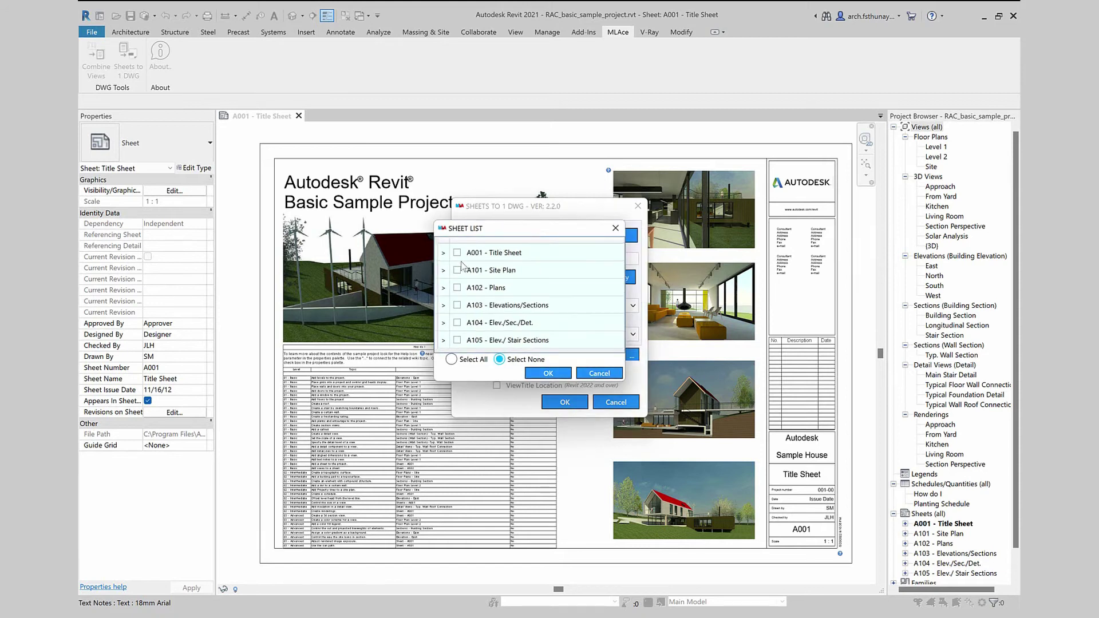
left_click(451, 359)
left_click(500, 360)
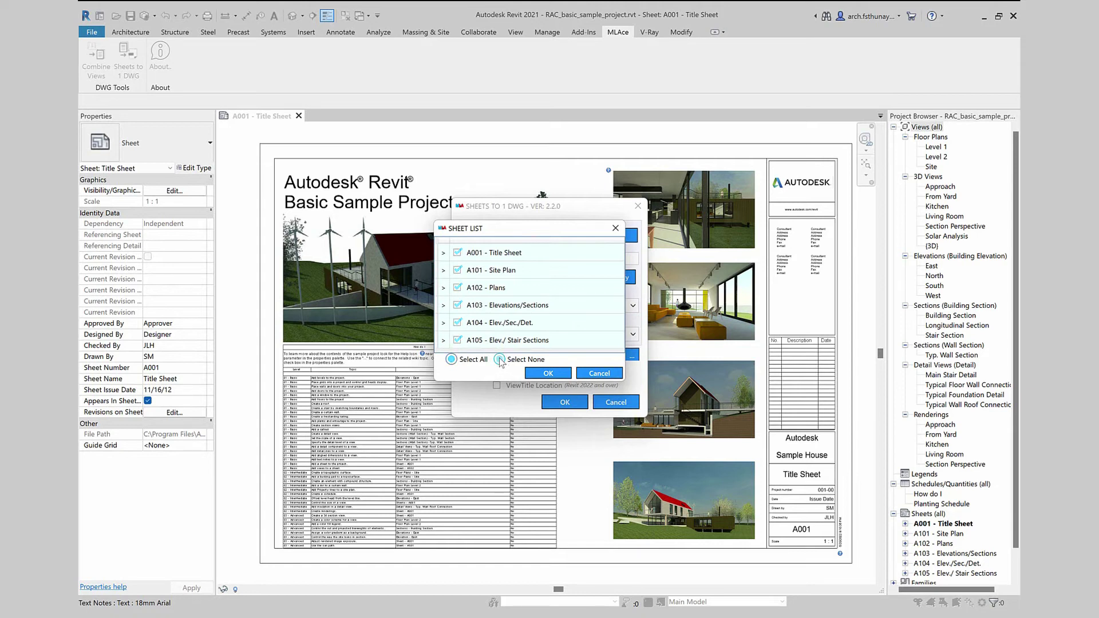
left_click(452, 359)
left_click(545, 374)
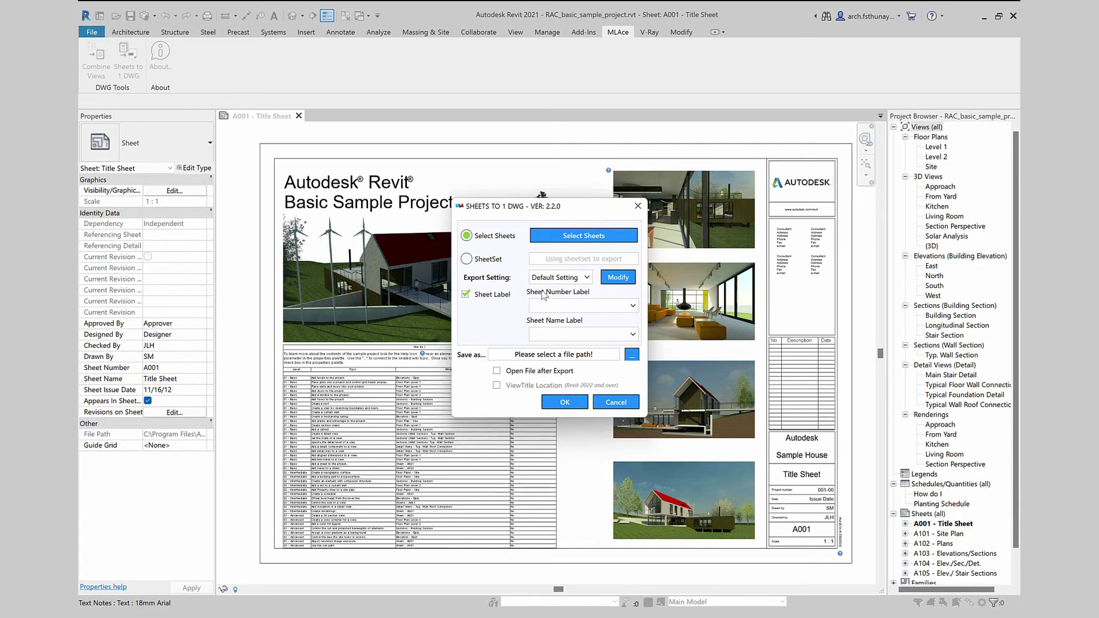
Keep the Default Setting preset and confirm the DWG/DXF export setup.
left_click(587, 277)
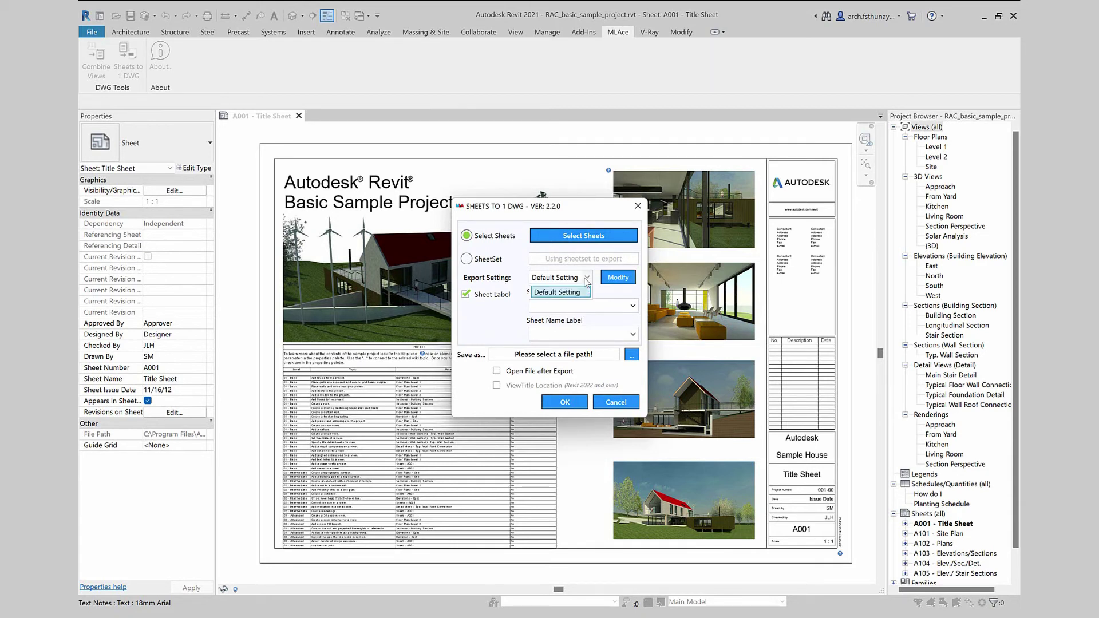
left_click(618, 280)
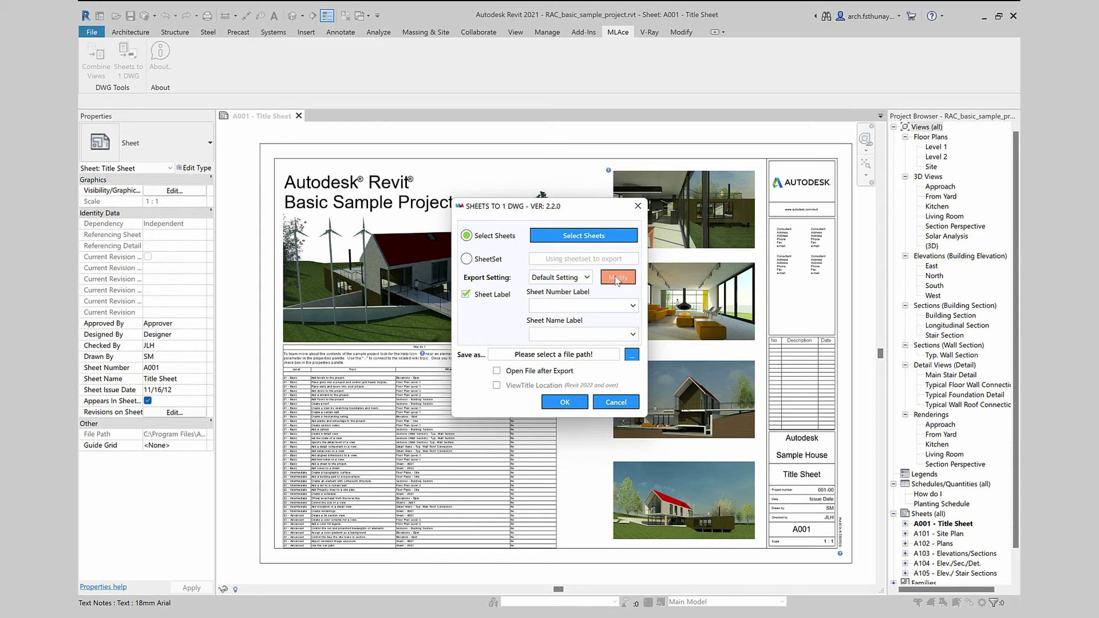
left_click(617, 278)
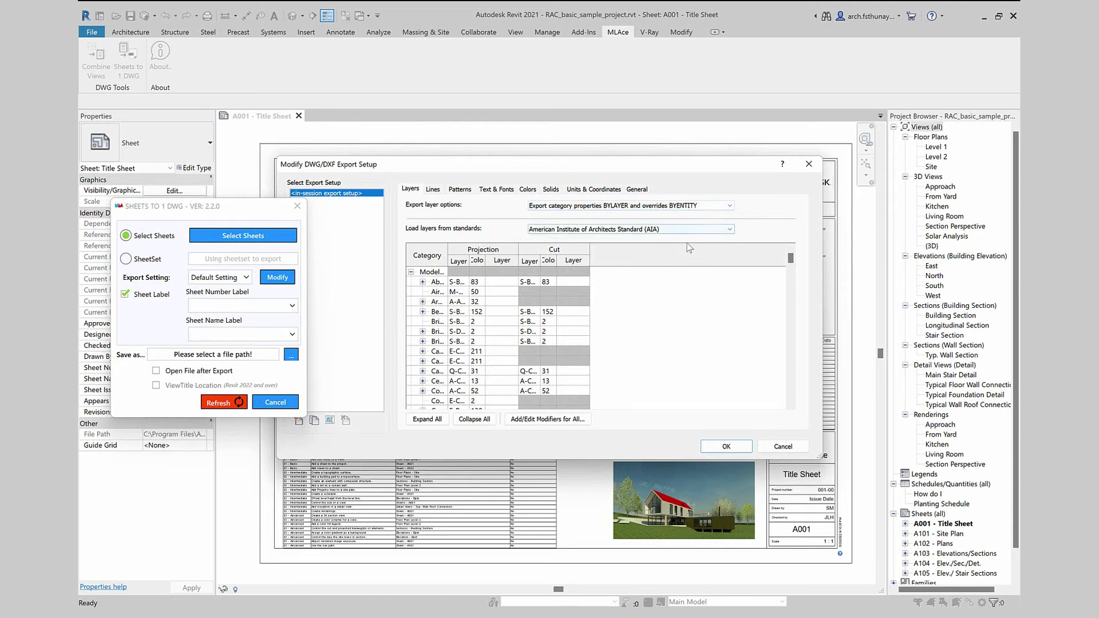
left_click(729, 449)
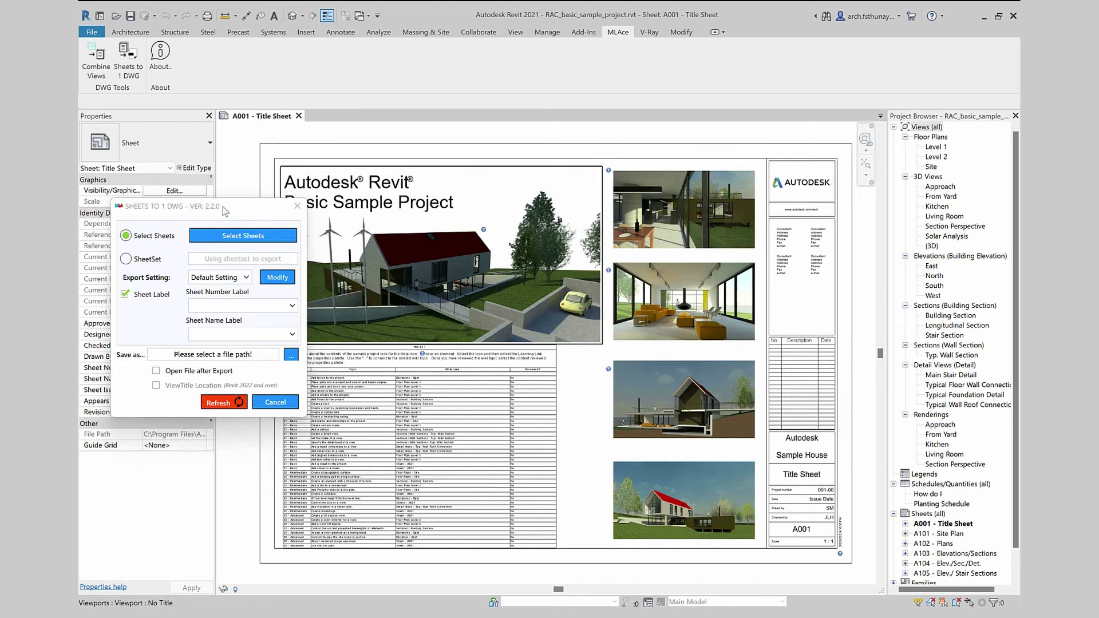
Set the sheet number label to Arch-2001 and the sheet name label to Sheet Name.
left_click_drag(223, 208, 335, 197)
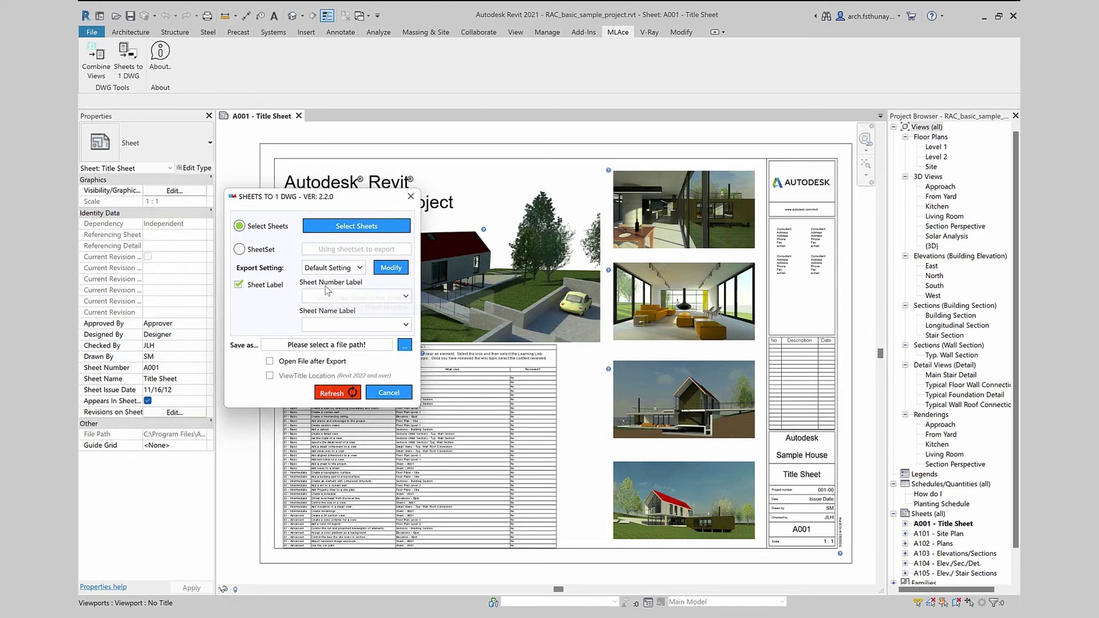
left_click(359, 295)
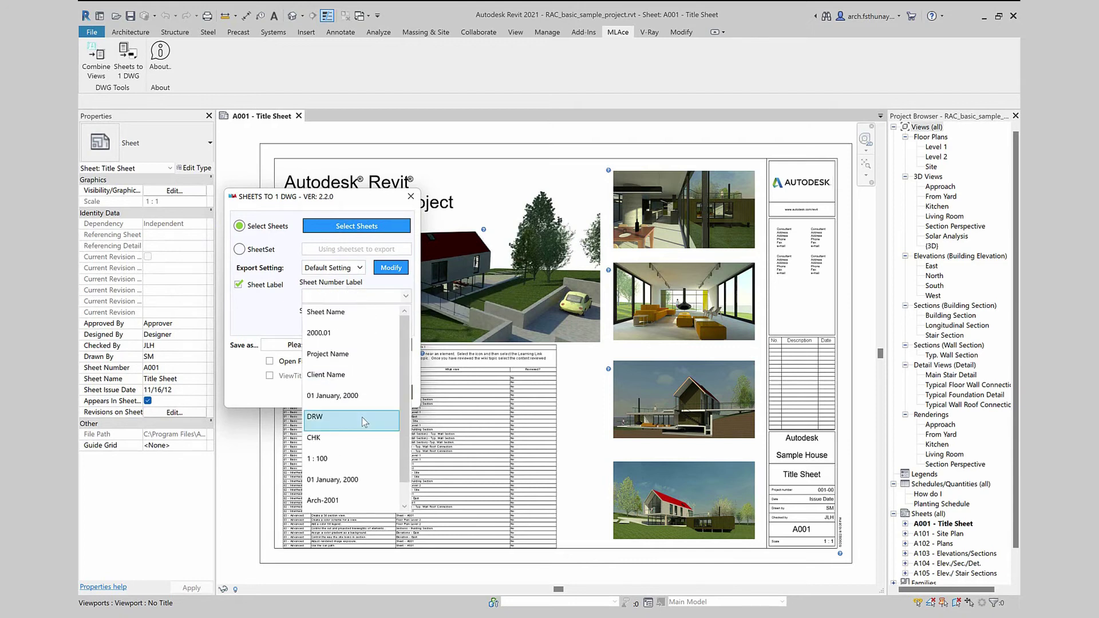
scroll(352, 497, "down", 1)
left_click(347, 499)
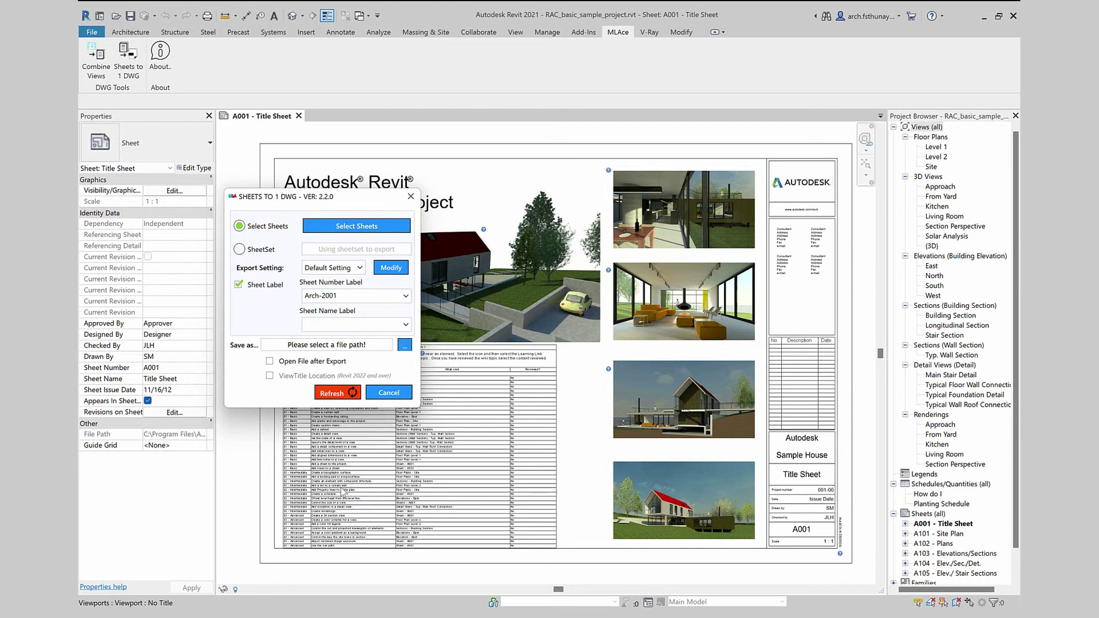
left_click(405, 327)
left_click(380, 342)
Save the single DWG to Documents, open it after export, and run the export.
left_click(406, 346)
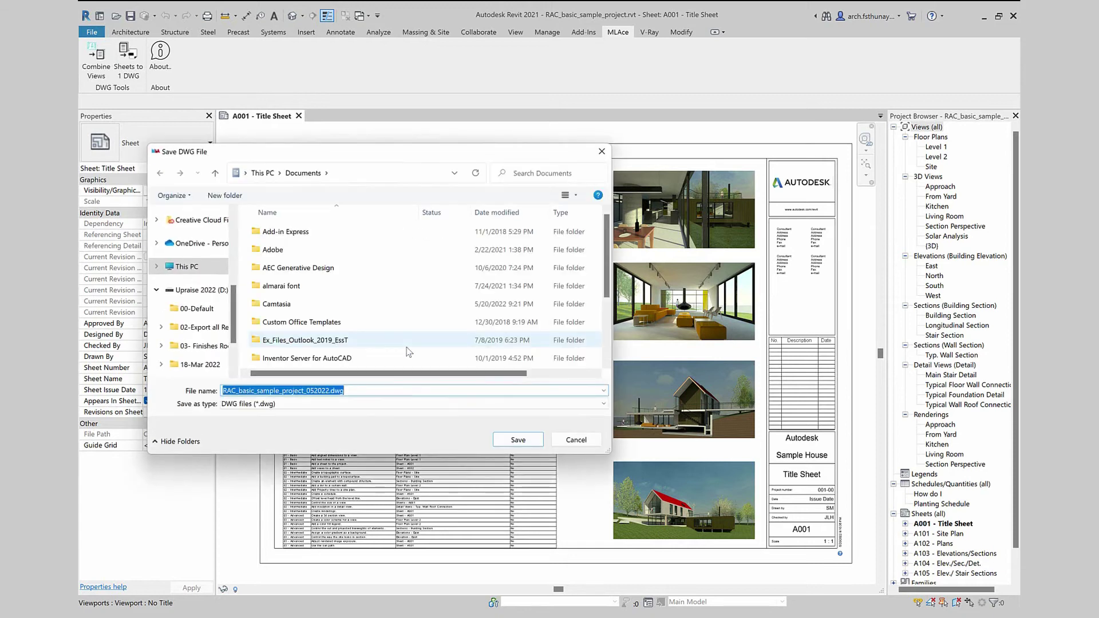
left_click(519, 442)
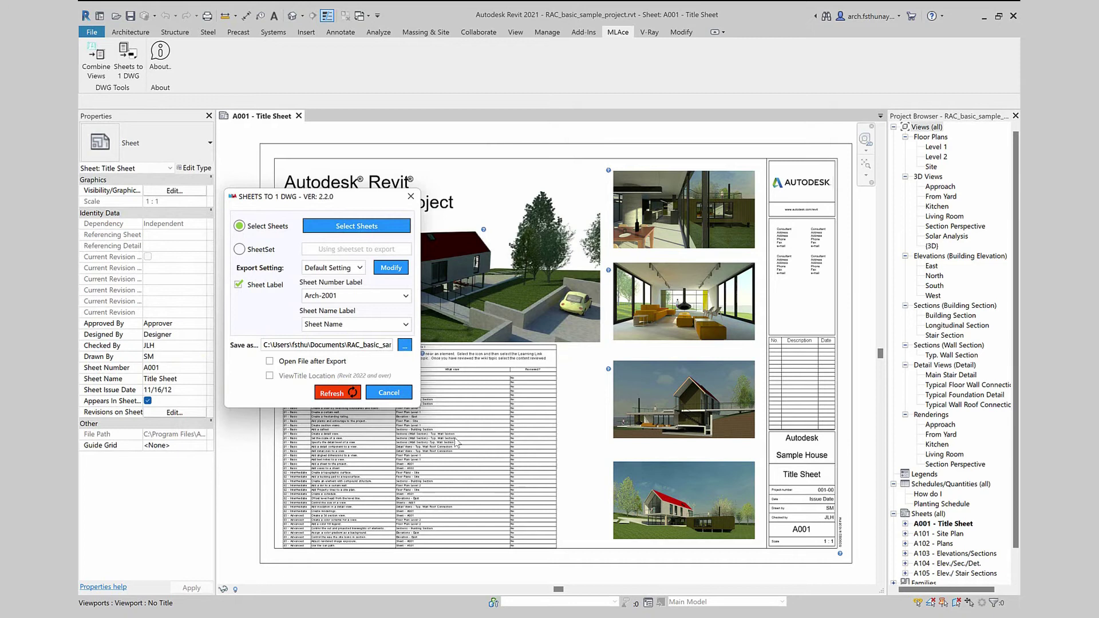
left_click(270, 365)
left_click(332, 394)
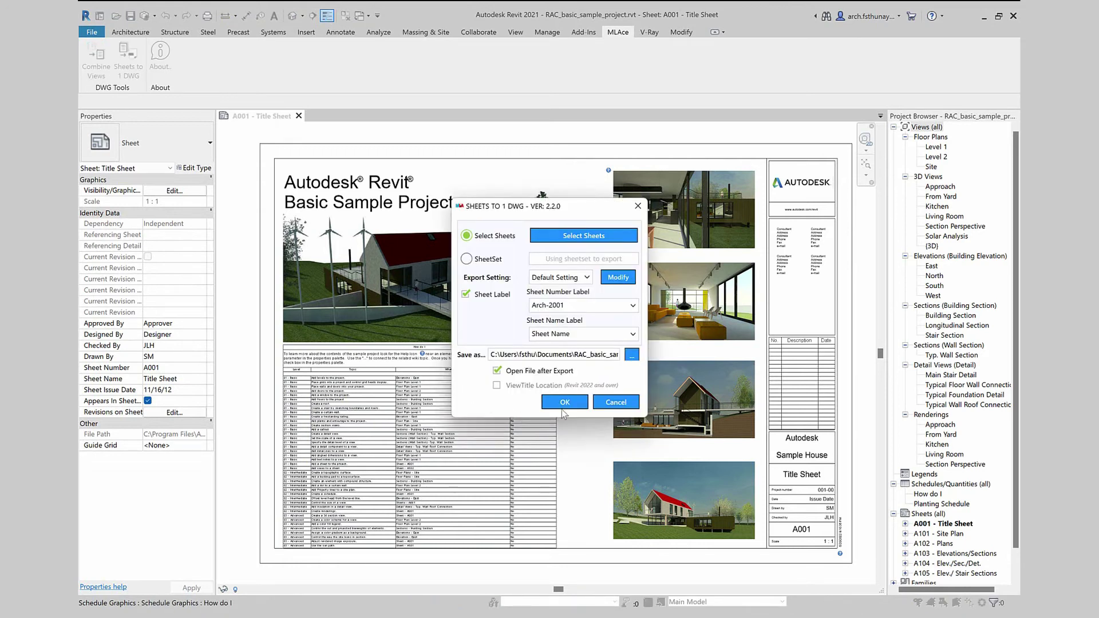
left_click(563, 404)
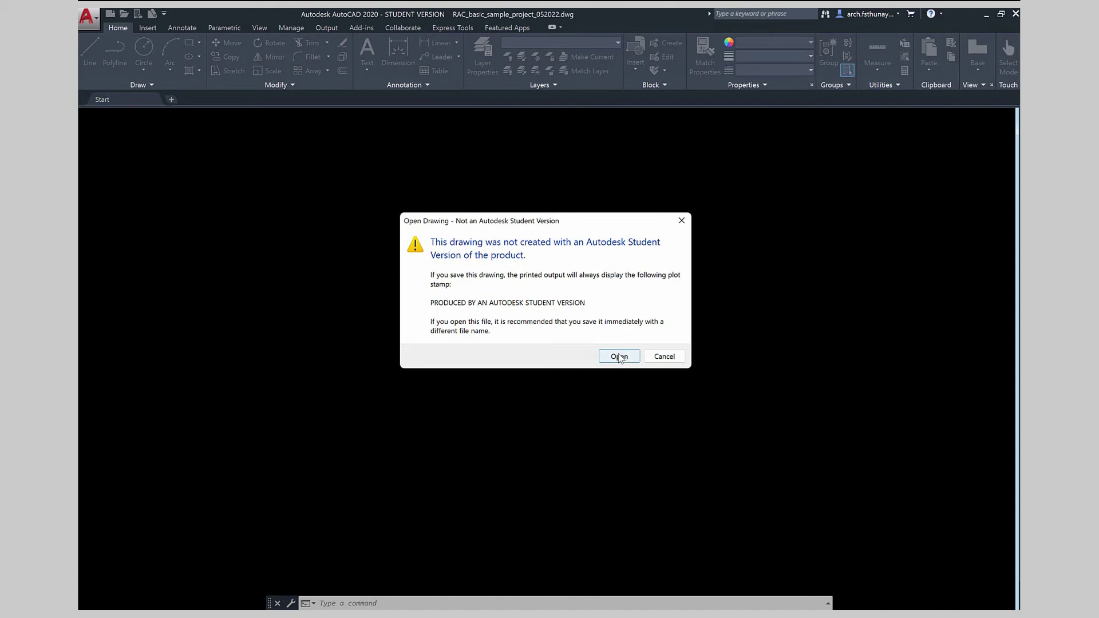
Accept the student-version and plotter warnings so the exported sample-project DWG opens.
left_click(619, 356)
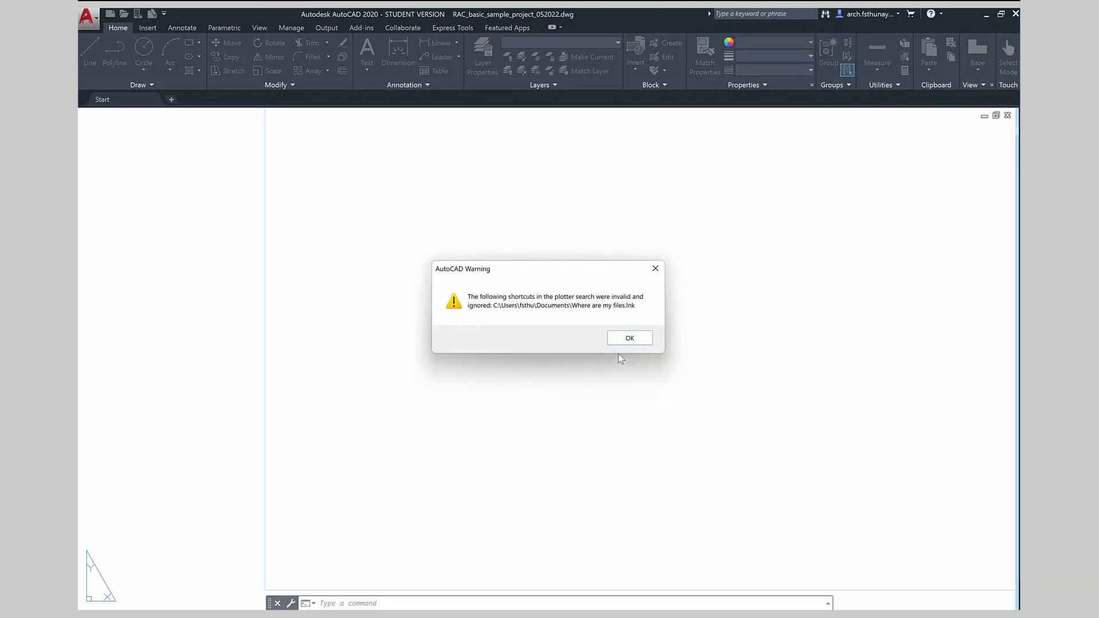
left_click(629, 343)
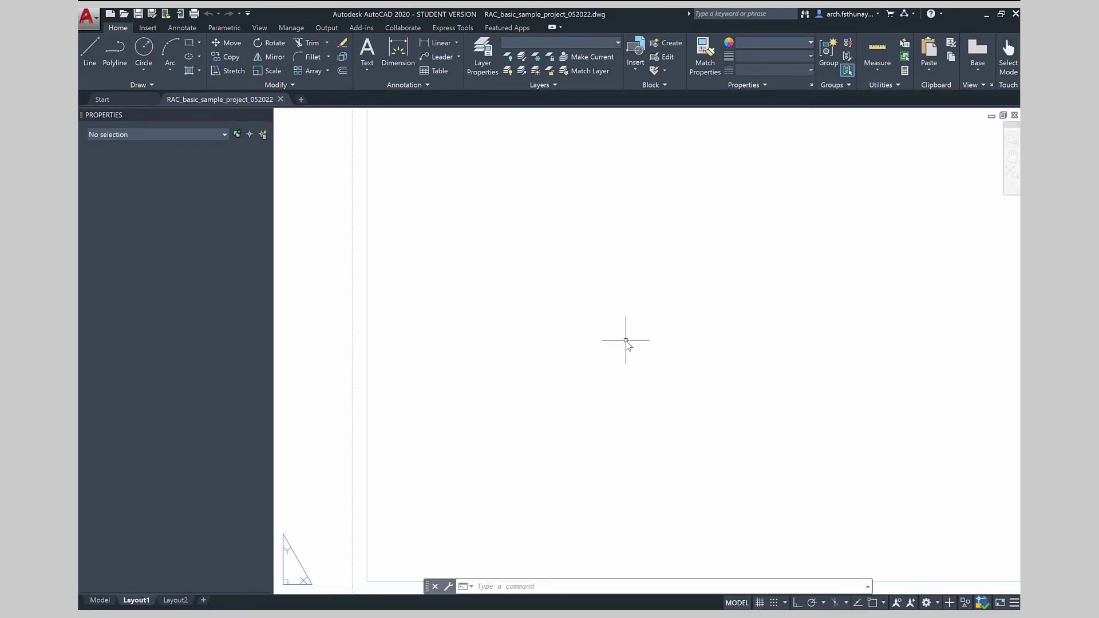
scroll(625, 340, "down", 5)
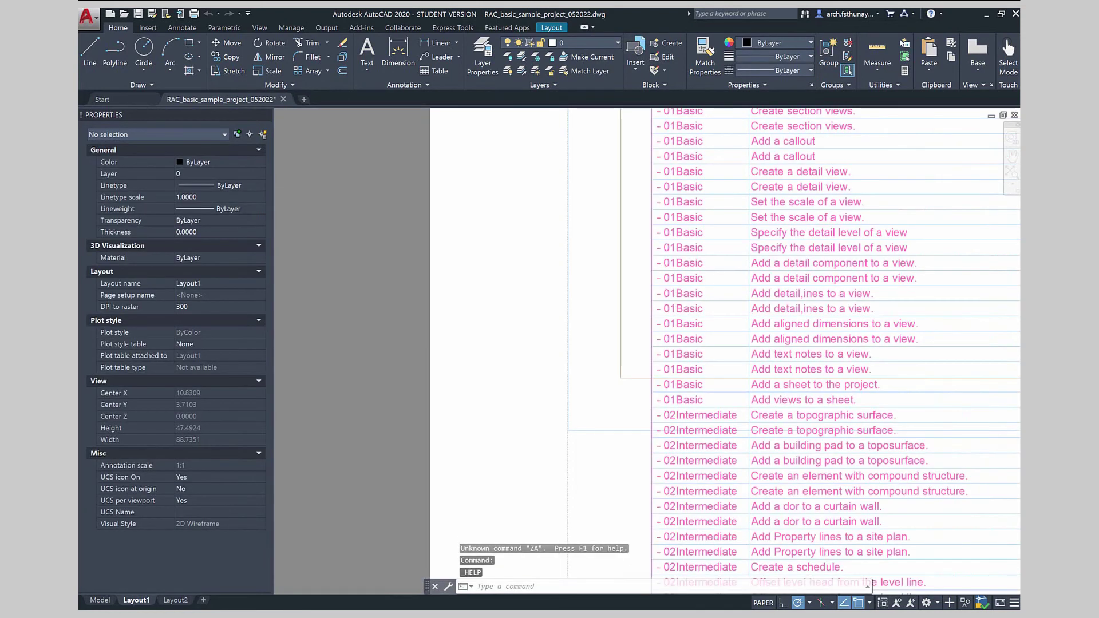
scroll(575, 441, "down", 2)
scroll(570, 438, "down", 2)
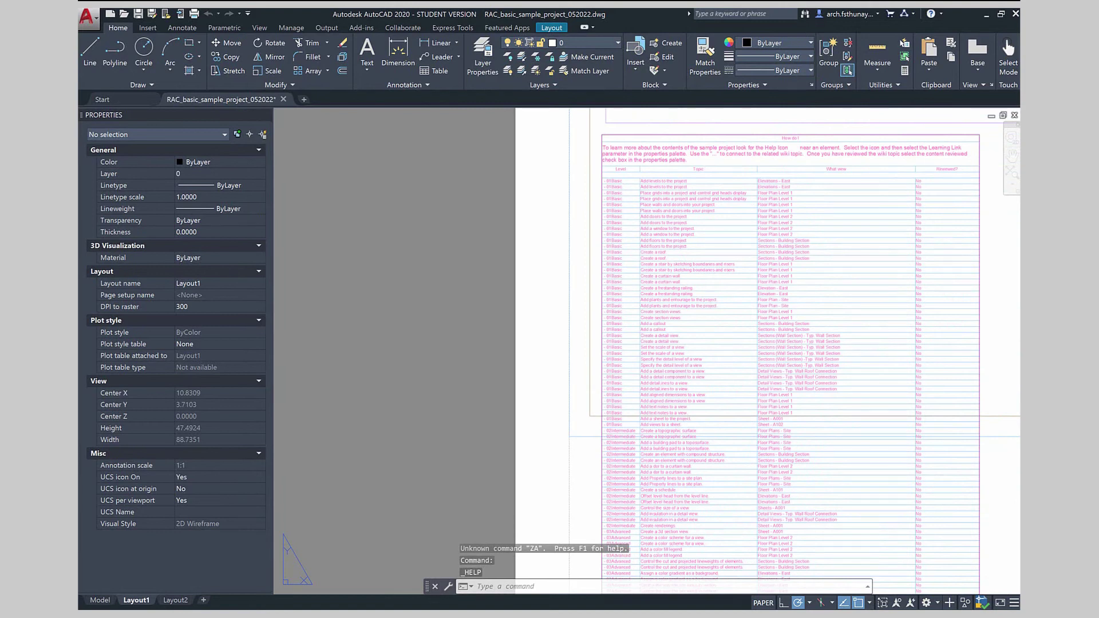
scroll(567, 427, "down", 2)
scroll(571, 452, "down", 2)
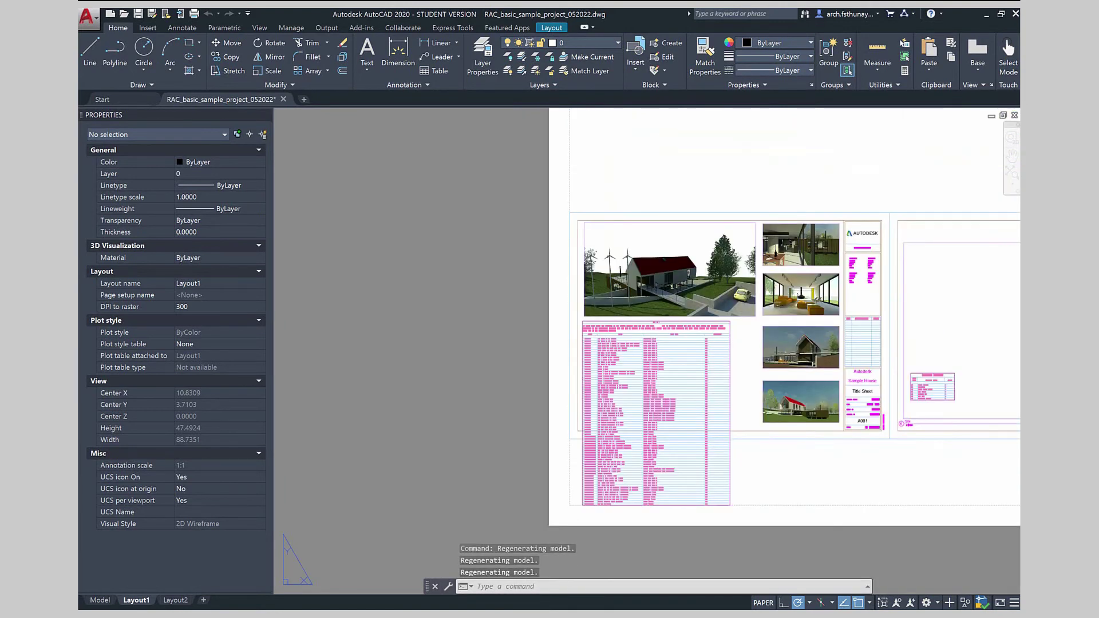
scroll(570, 445, "down", 2)
scroll(873, 400, "down", 2)
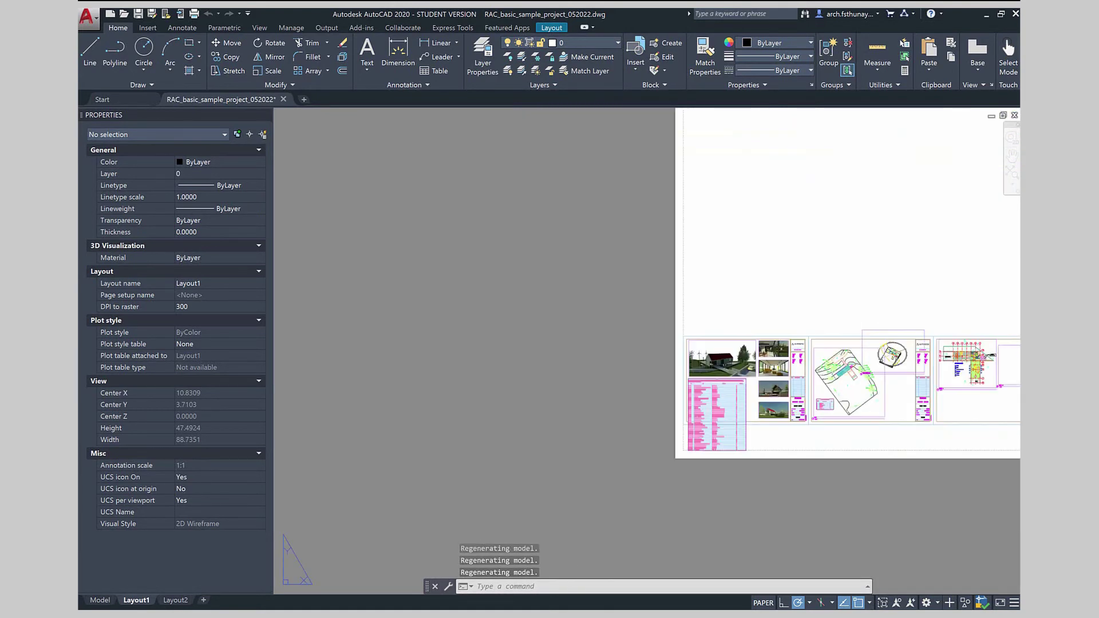
scroll(871, 399, "down", 2)
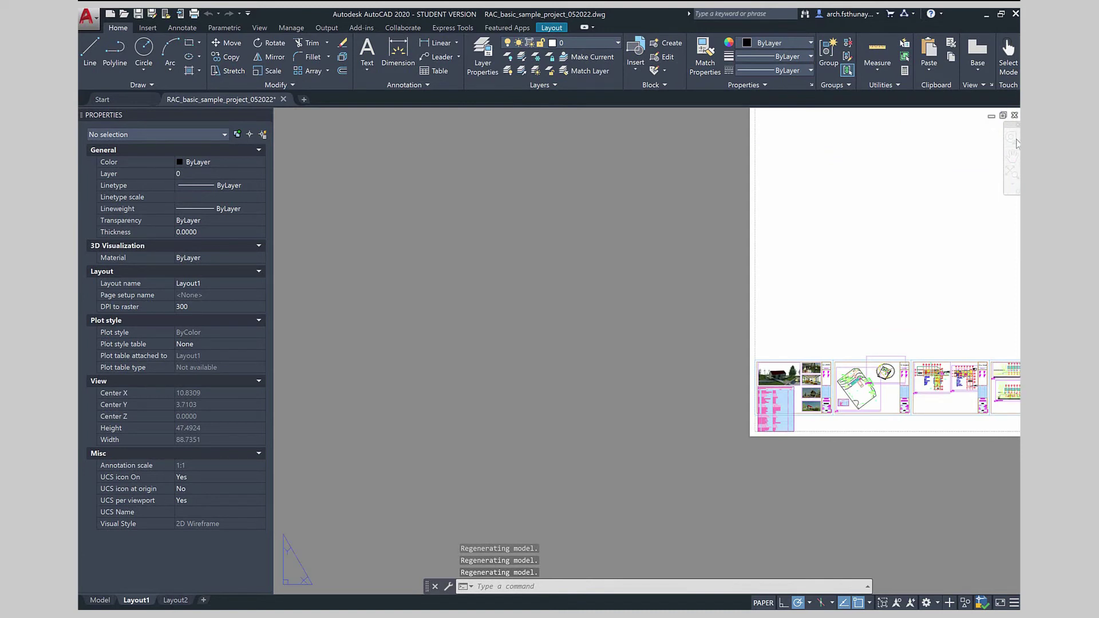
left_click(1012, 172)
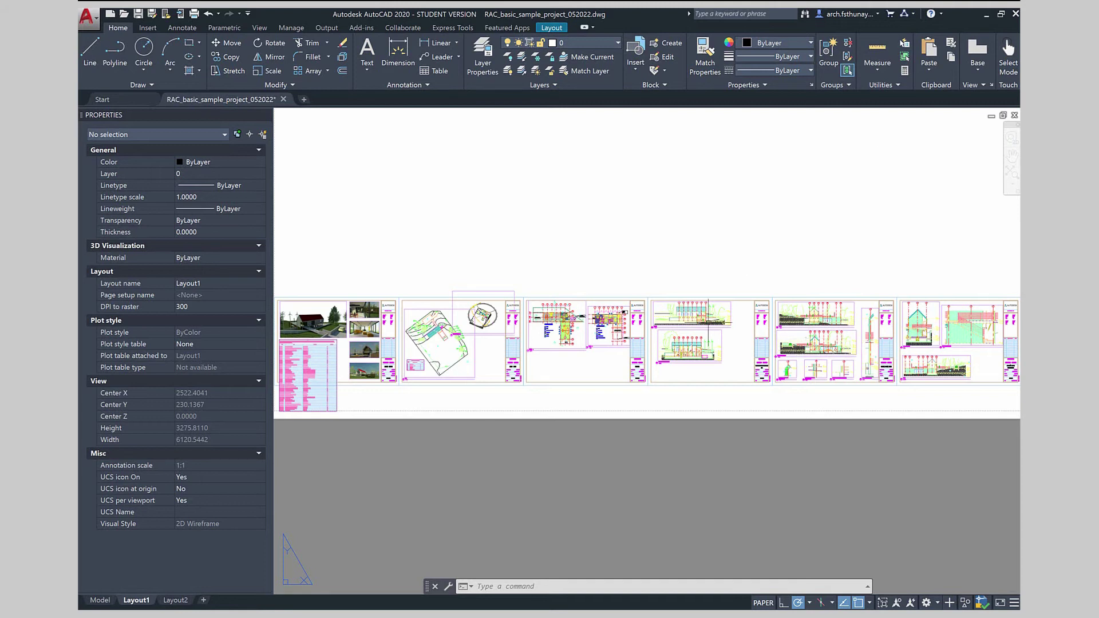
left_click(100, 599)
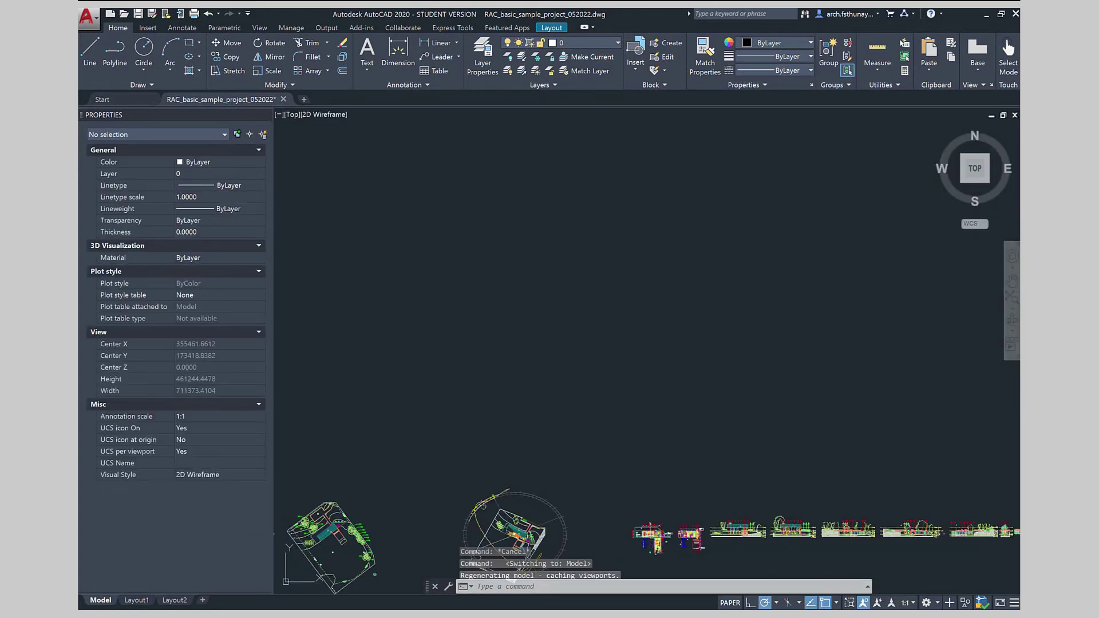
left_click(136, 600)
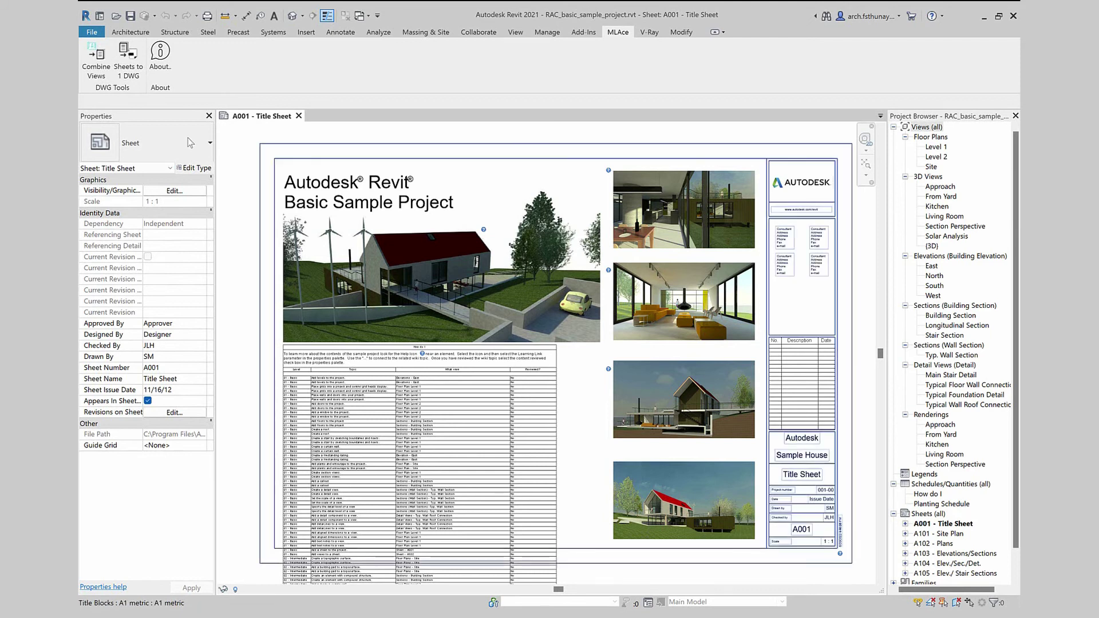
Relaunch the MLAce Sheets to 1 DWG add-in and view its list of six sheets.
left_click(136, 78)
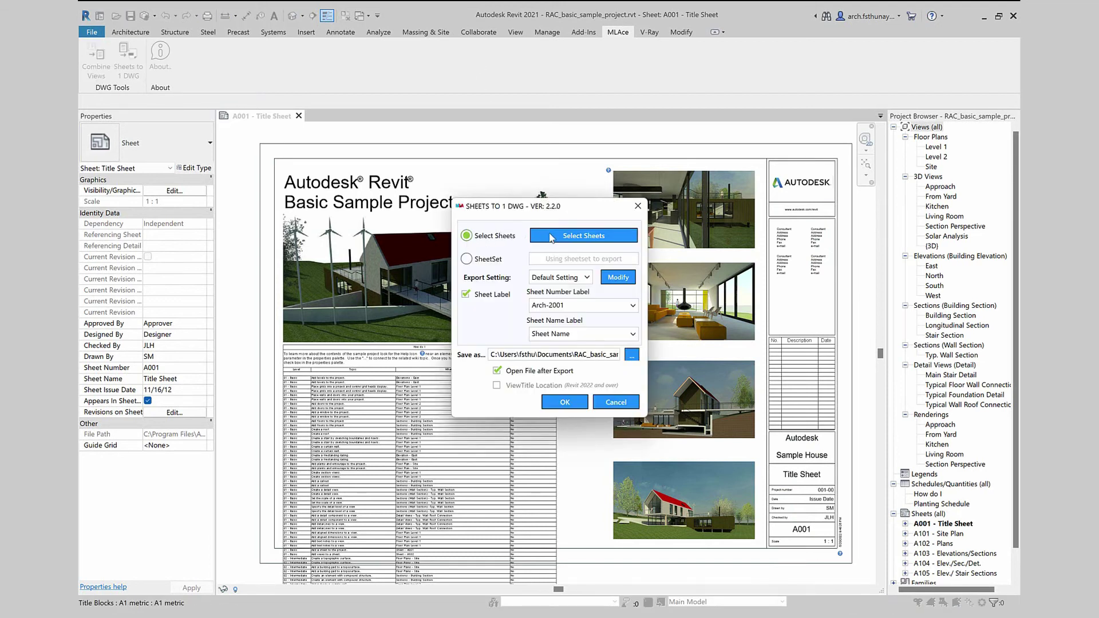
left_click(552, 236)
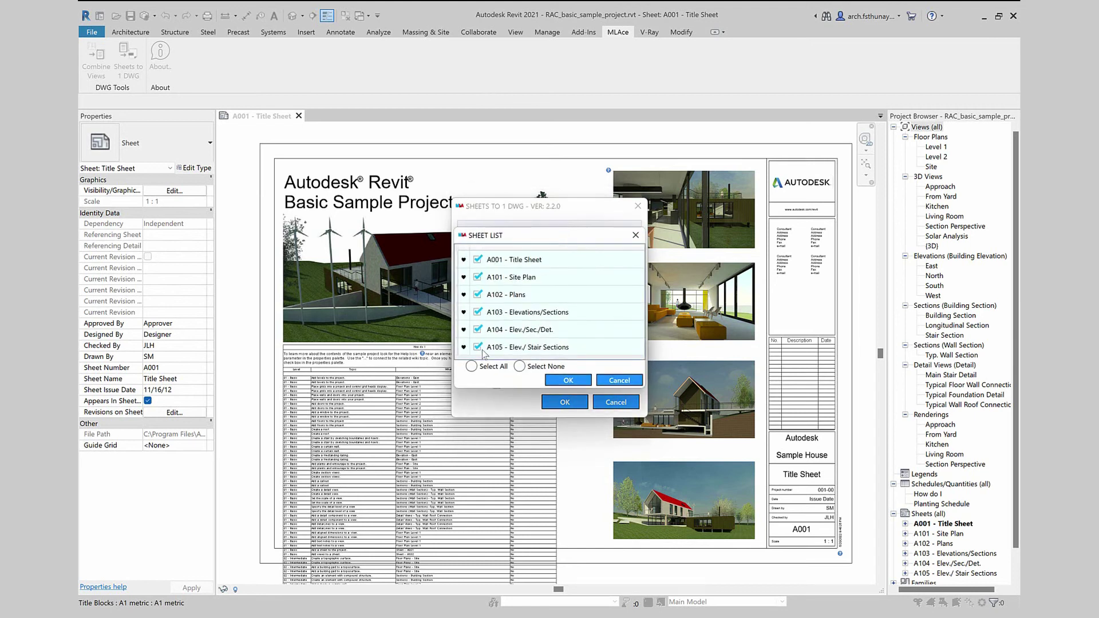
Export by saved sheet set Set 1 instead of picked sheets, then bring up Revit's Print setup.
left_click(635, 235)
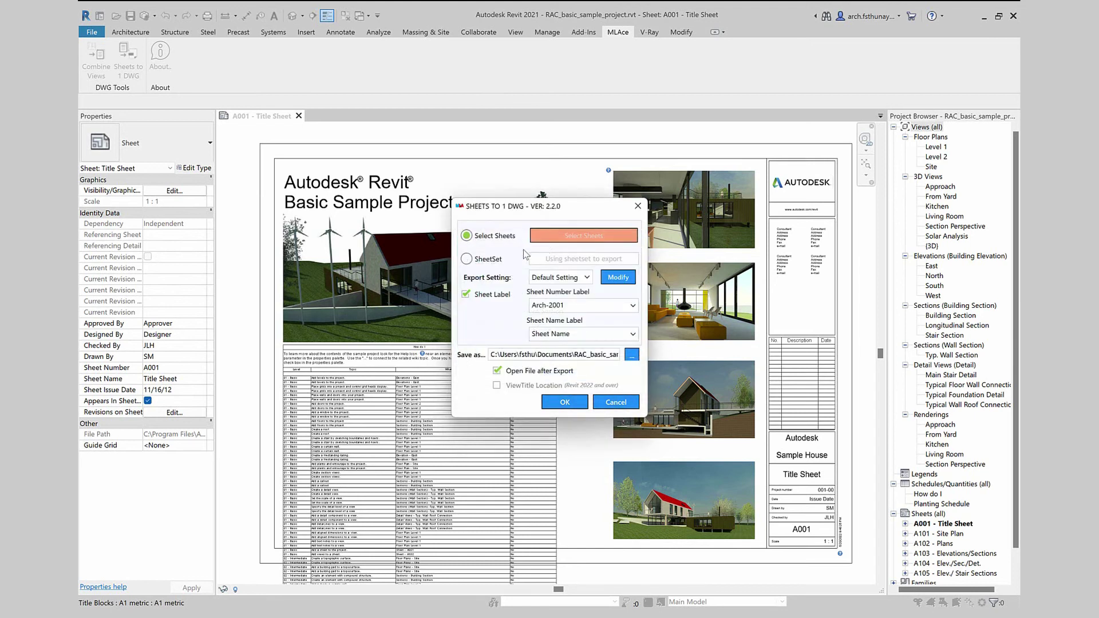
left_click(467, 259)
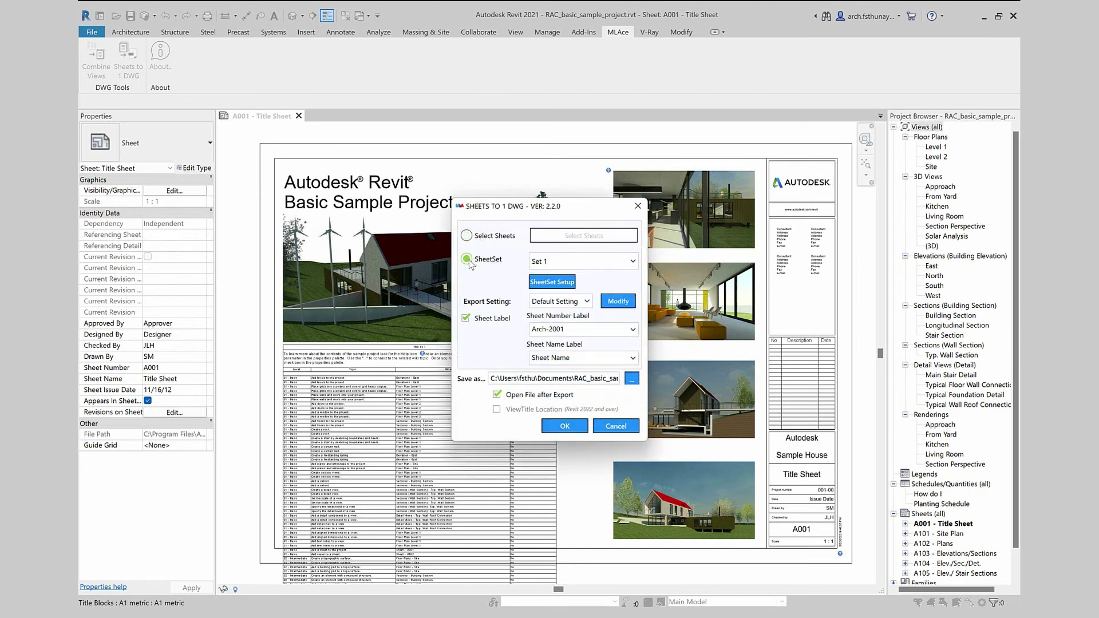
left_click(597, 262)
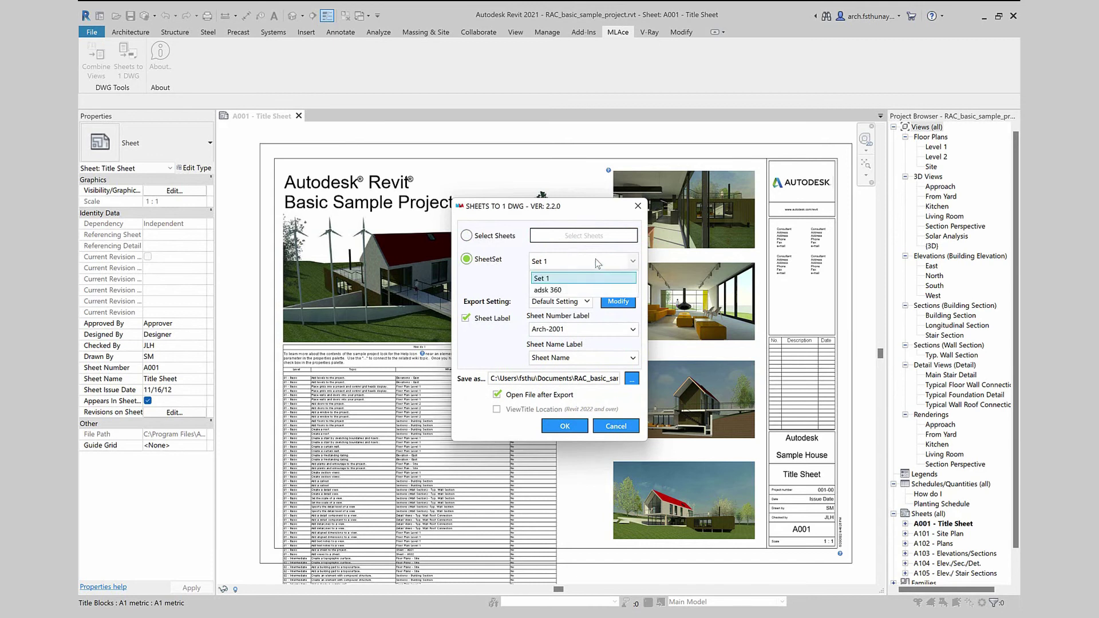
left_click(596, 261)
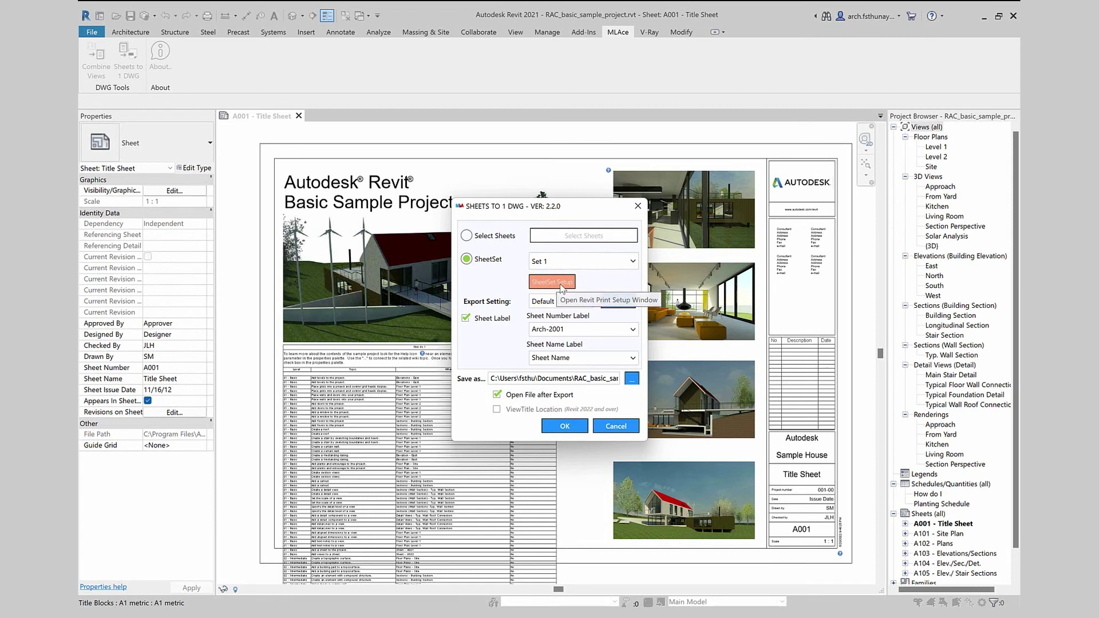
left_click(561, 285)
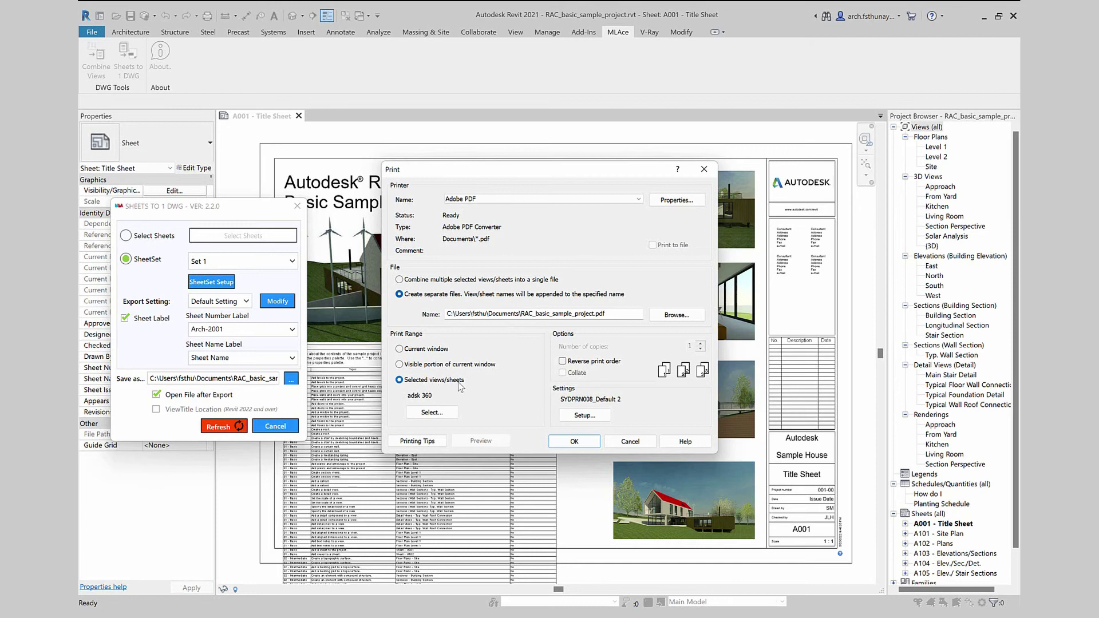
Save a sheets-only set named PLANS containing A101 - Site Plan and A102 - Plans.
left_click(432, 412)
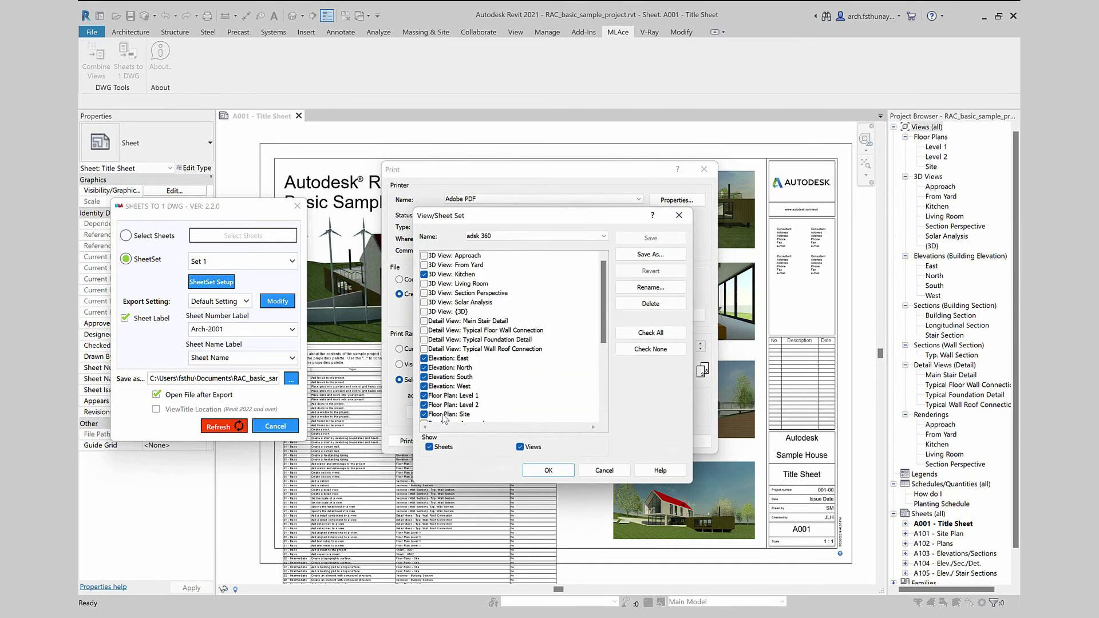
left_click(520, 447)
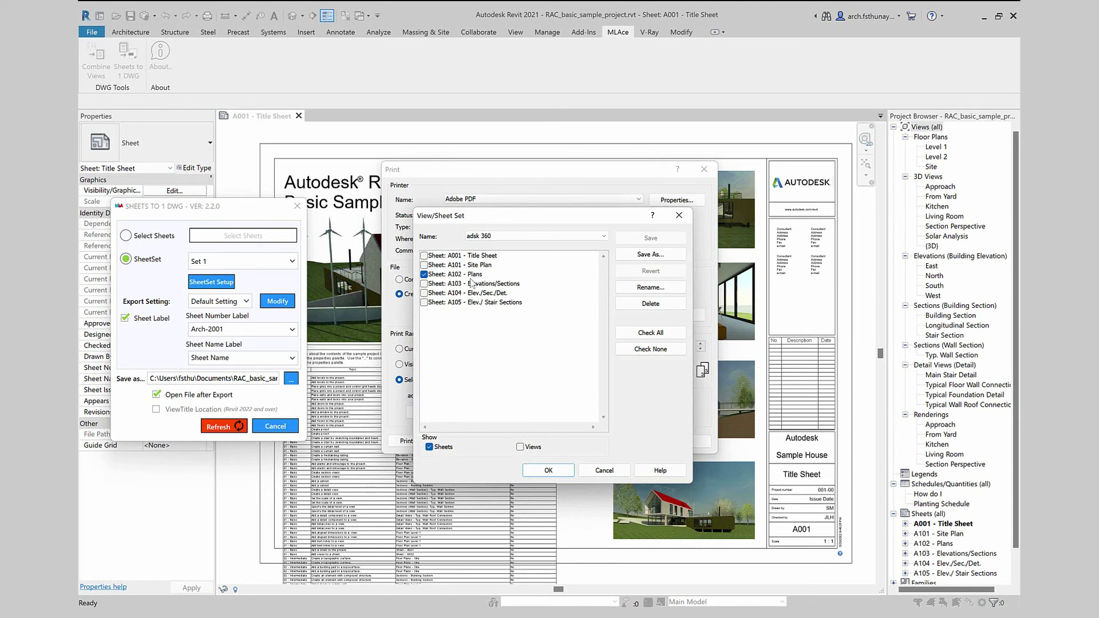
left_click(424, 266)
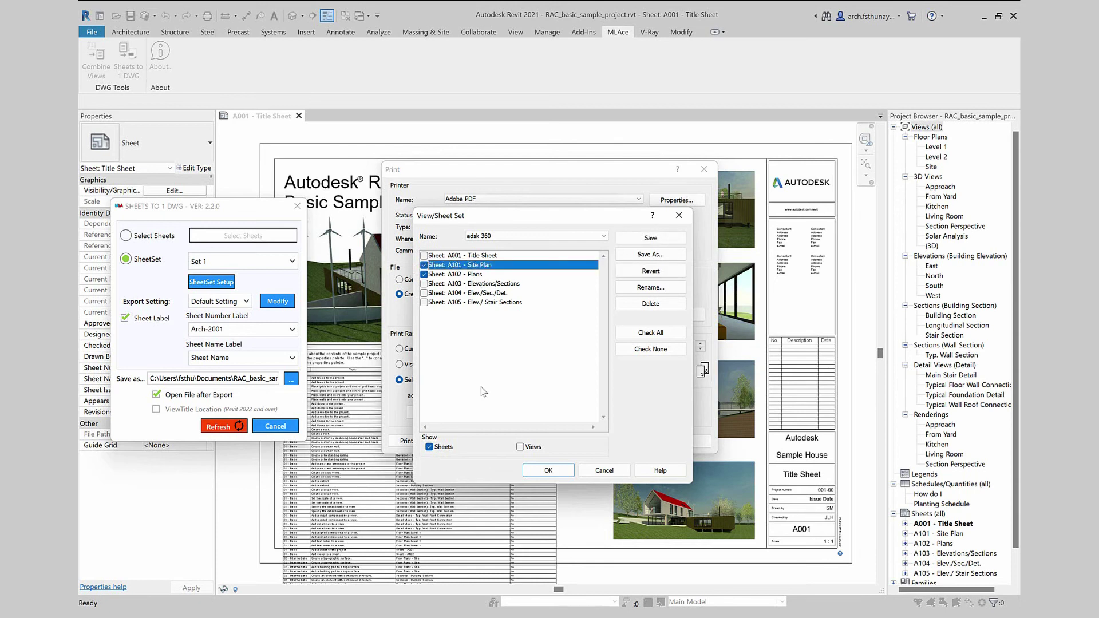
left_click(651, 255)
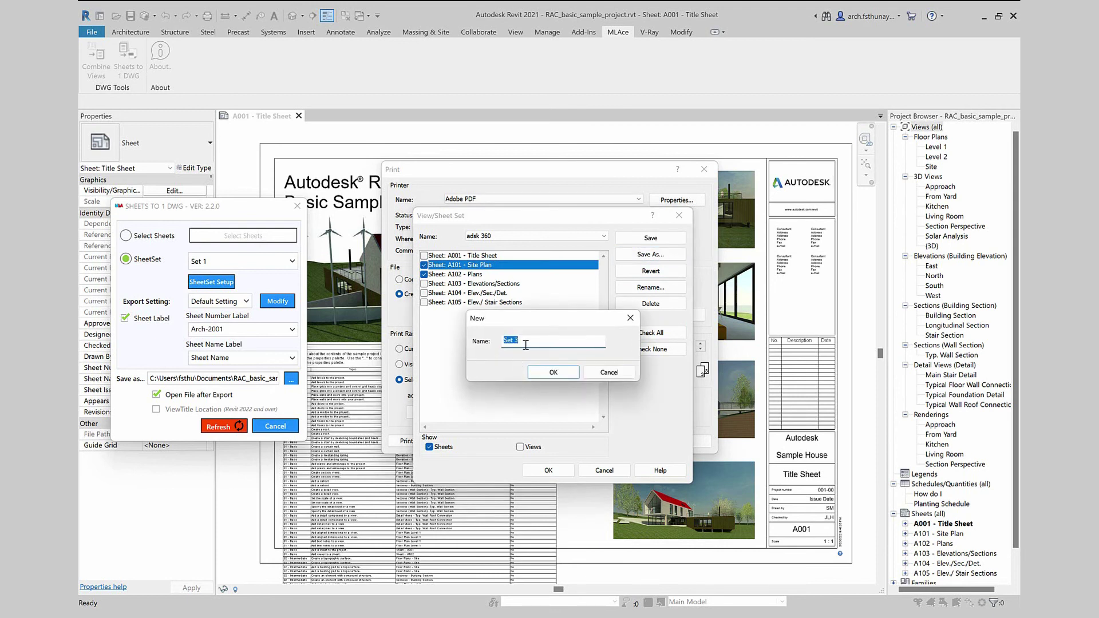
key("BackSpace")
type("PL")
type("ANS")
left_click(553, 372)
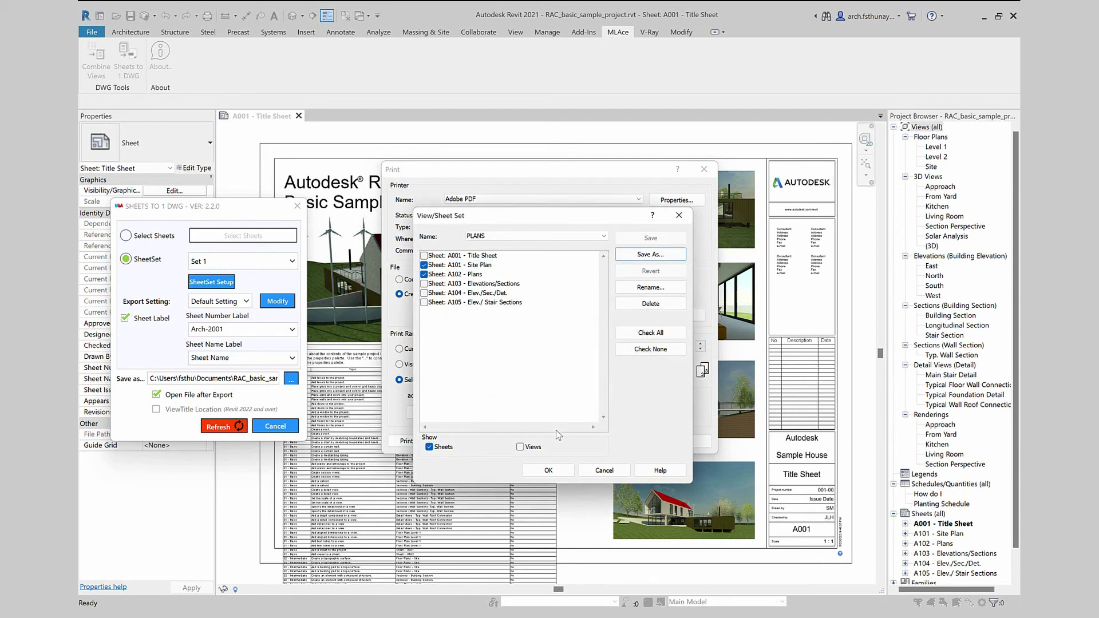
left_click(550, 470)
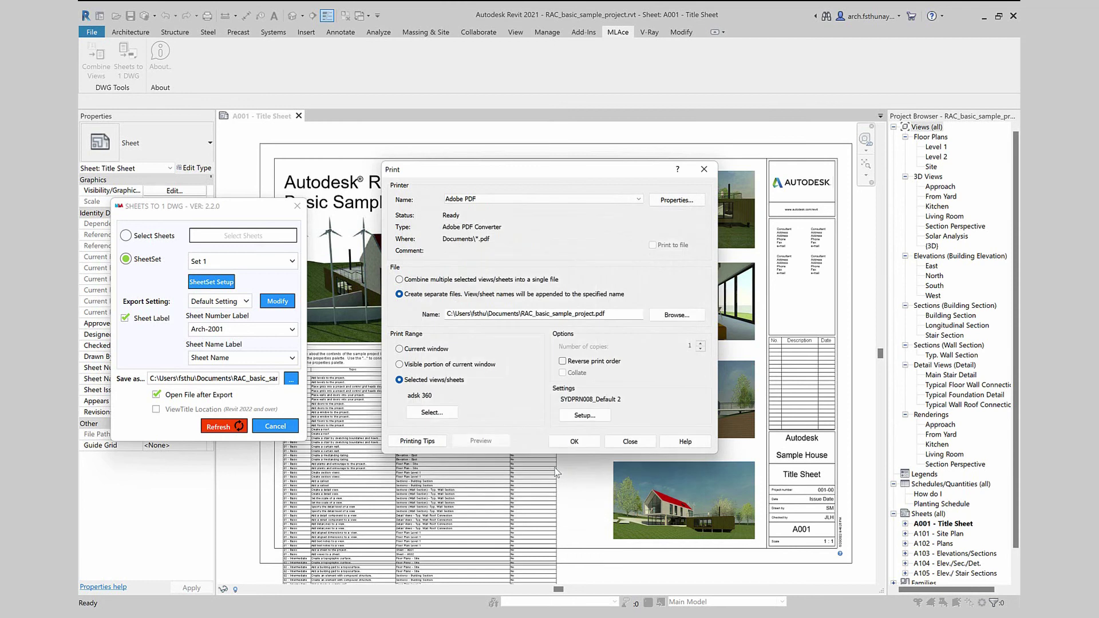
Accept the print settings and warnings, then cancel the PDF save so nothing prints.
left_click(573, 442)
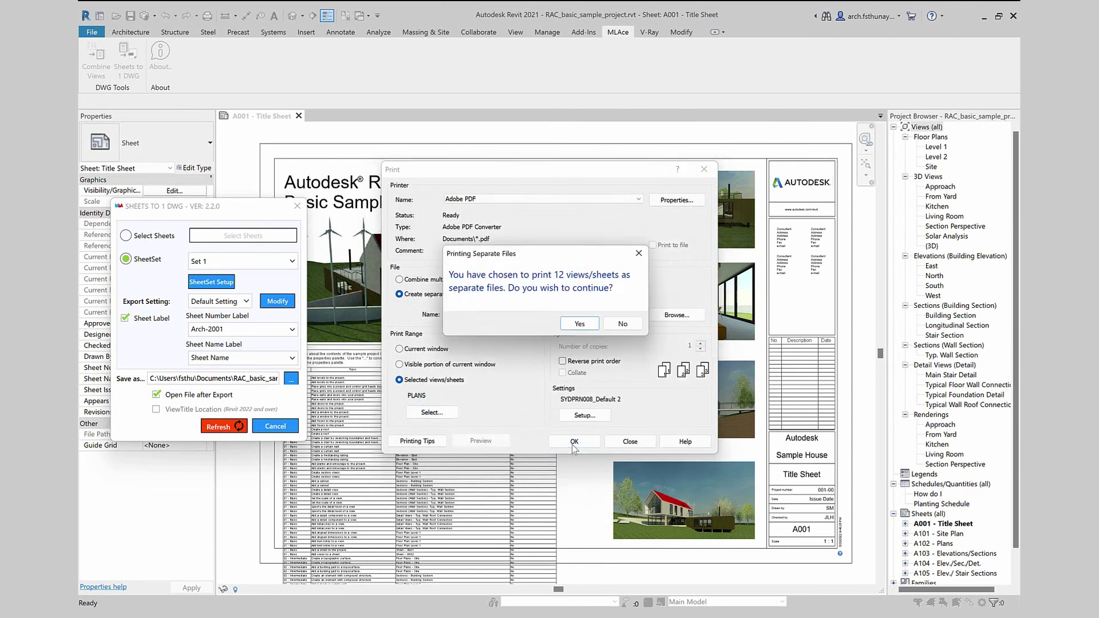
left_click(580, 324)
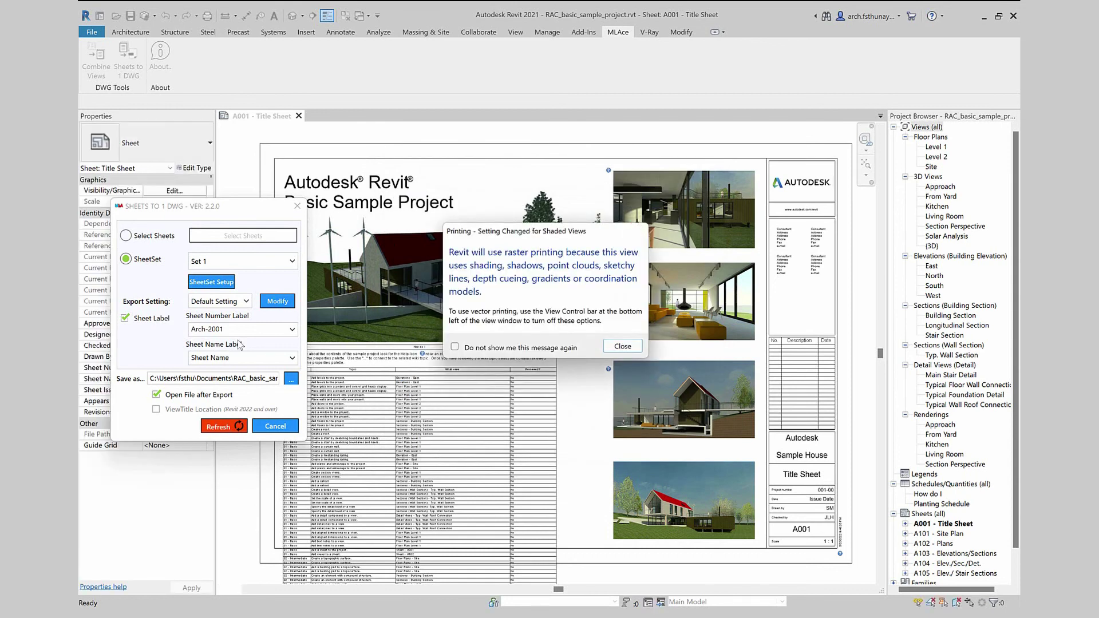
left_click(638, 231)
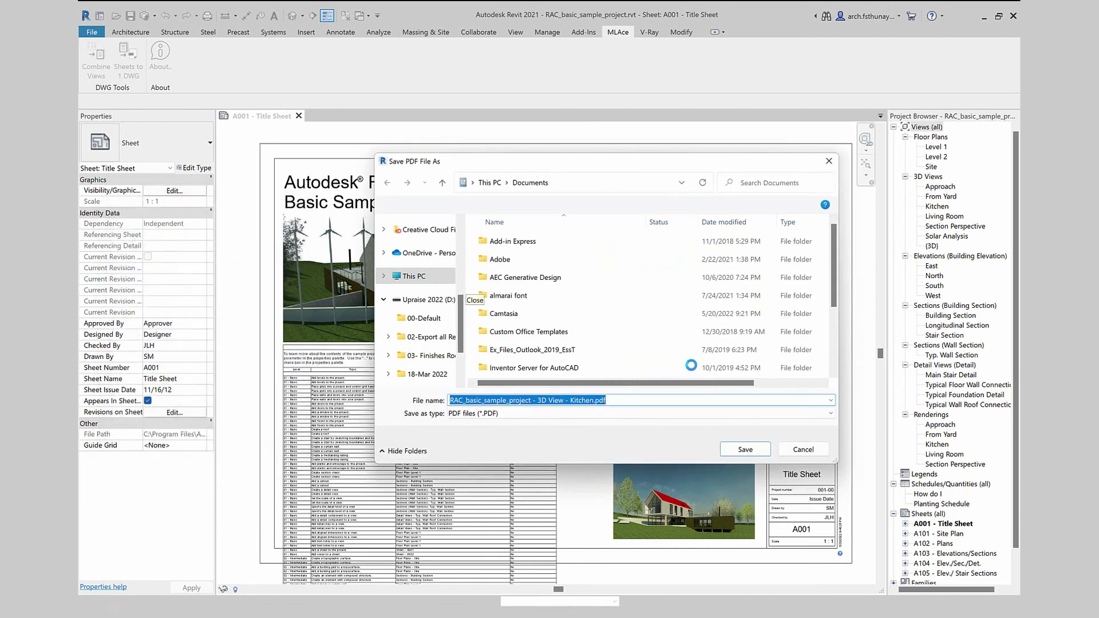
left_click(803, 449)
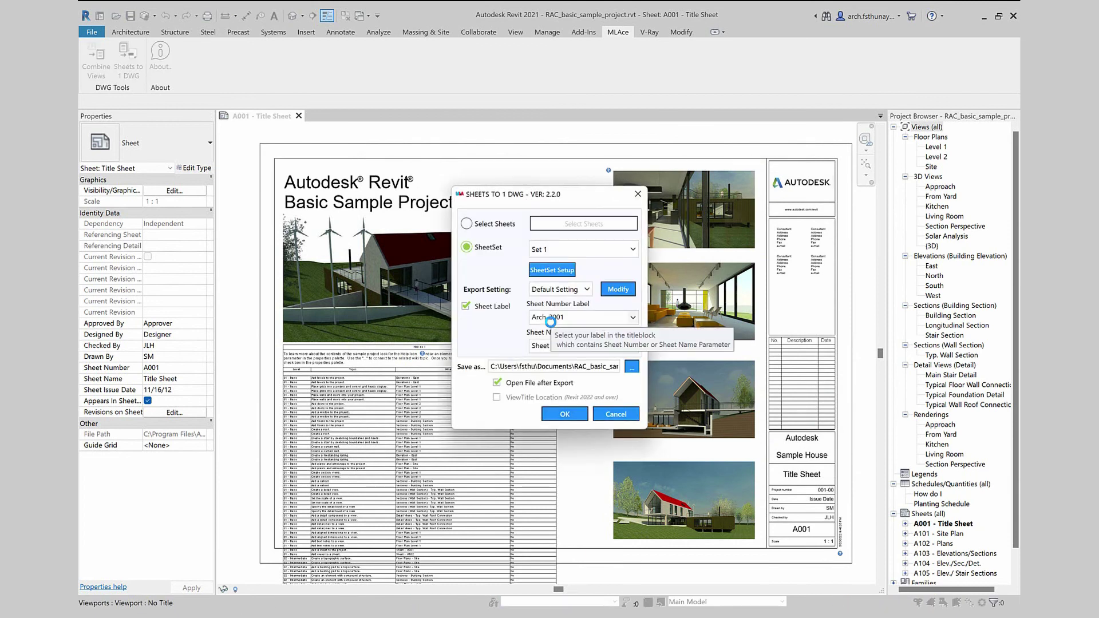
Pick PLANS as the export sheet set and bring up the DWG/DXF export setup.
left_click(633, 249)
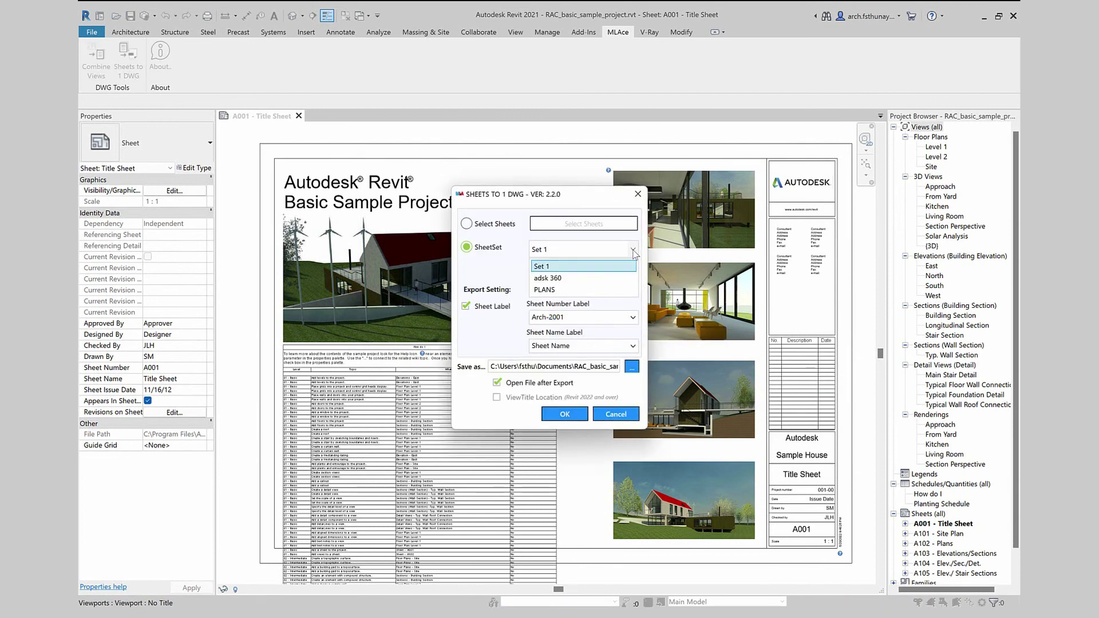
left_click(567, 291)
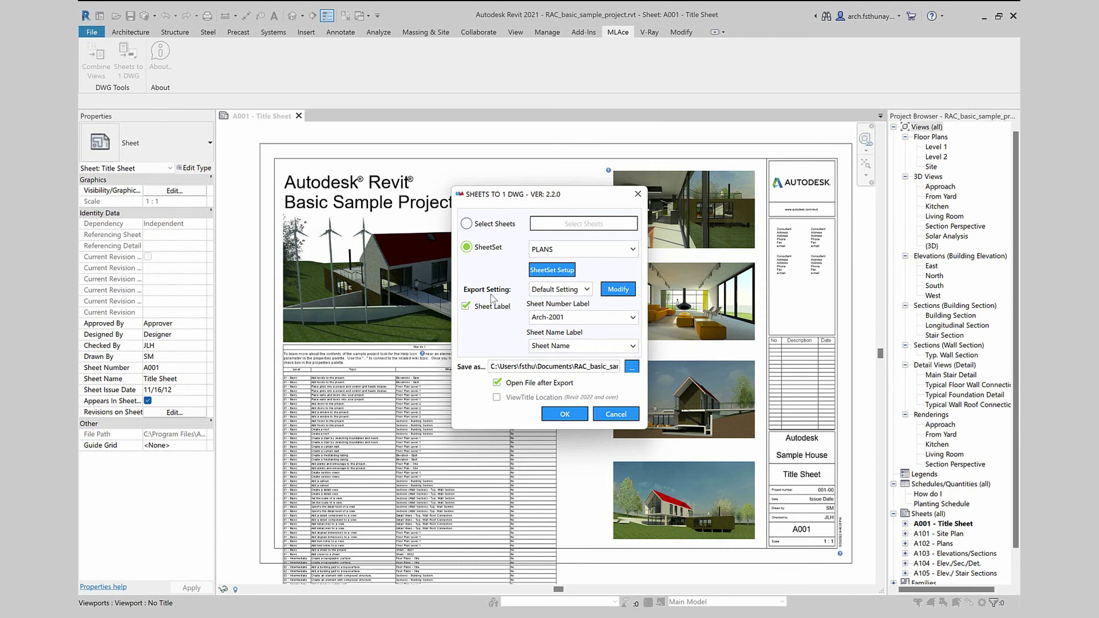
left_click(629, 290)
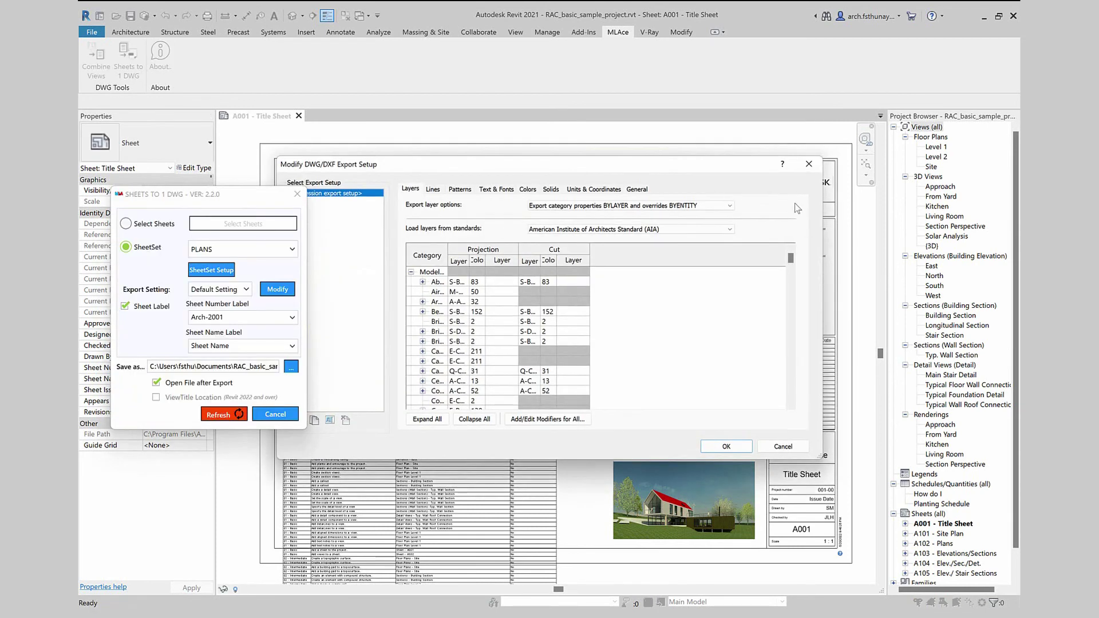
Close the Modify DWG/DXF Export Setup dialog and reload the add-in with PLANS selected.
left_click(809, 164)
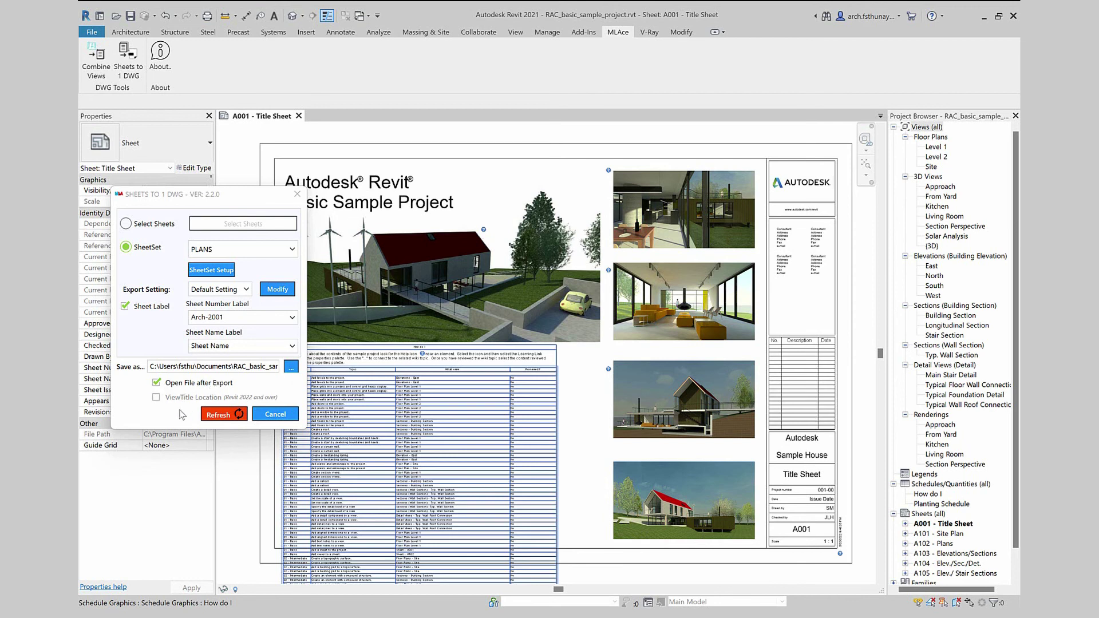
left_click(219, 415)
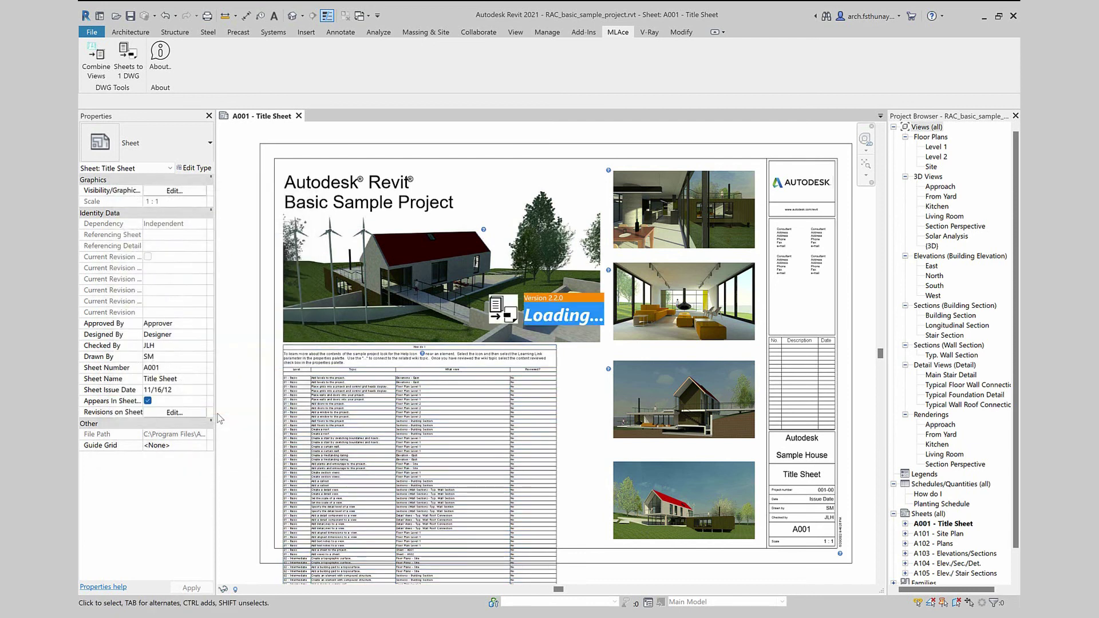
Run the single-DWG export from the reloaded Sheets to 1 DWG window.
left_click(548, 421)
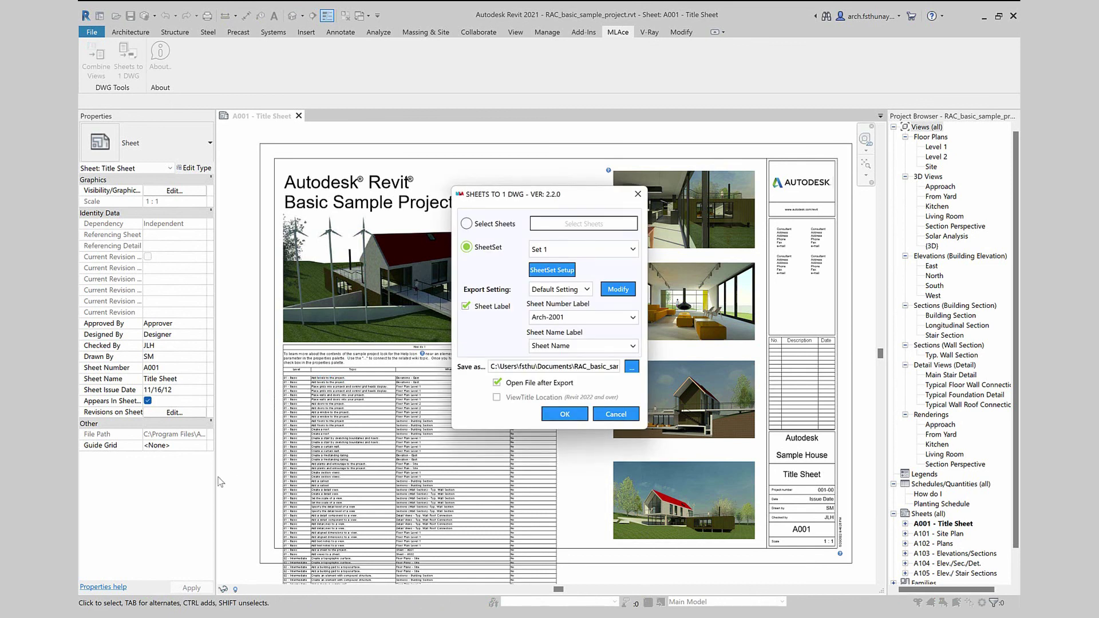